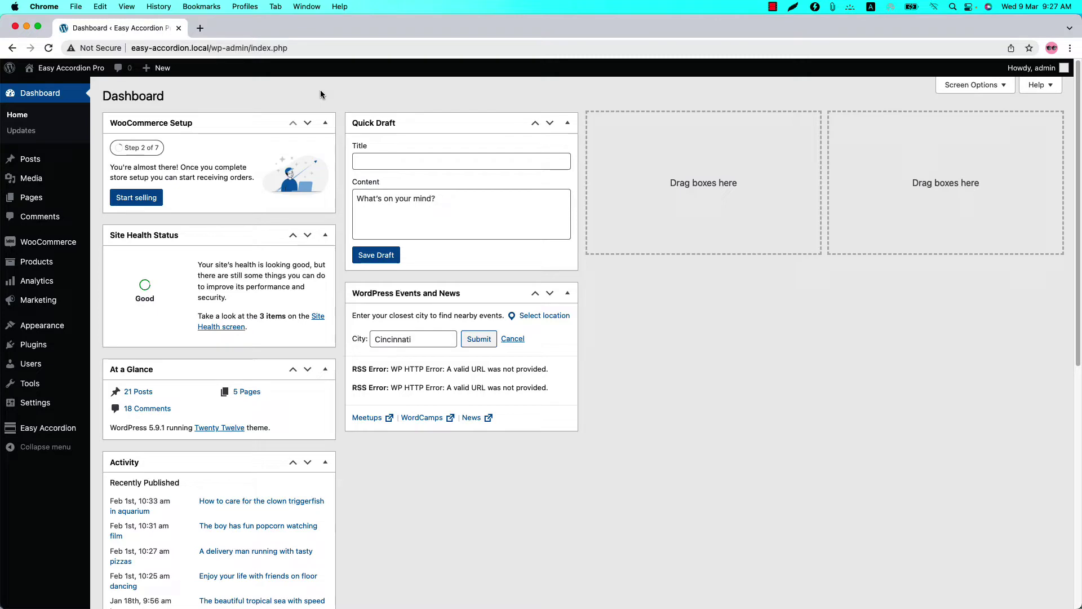
Step: Bring up the Easy Accordion Pro Accordion Groups list showing the four published groups
mouse_move(46, 430)
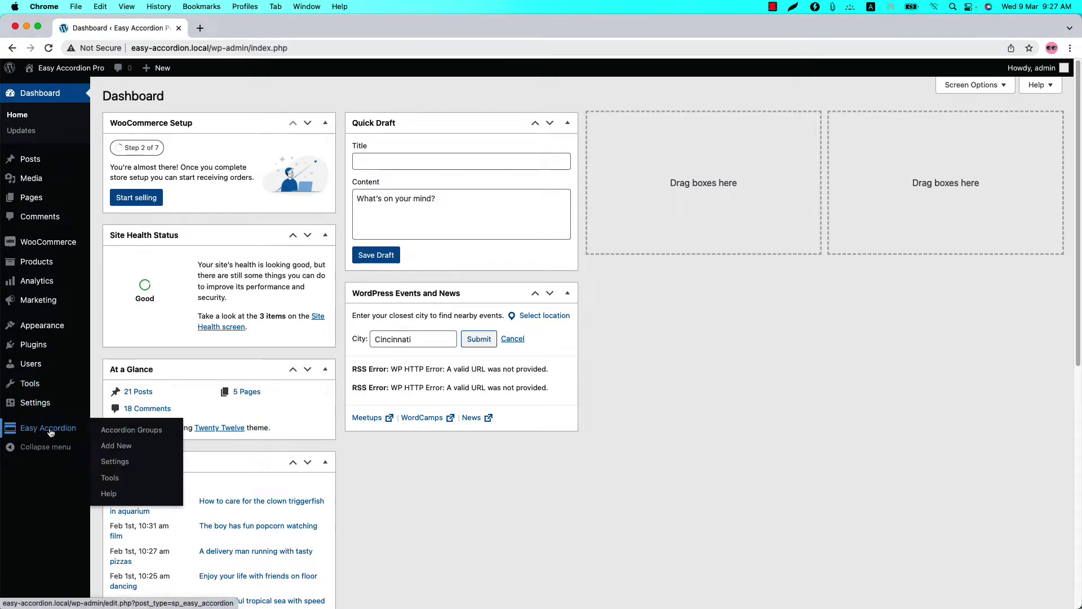
click(120, 432)
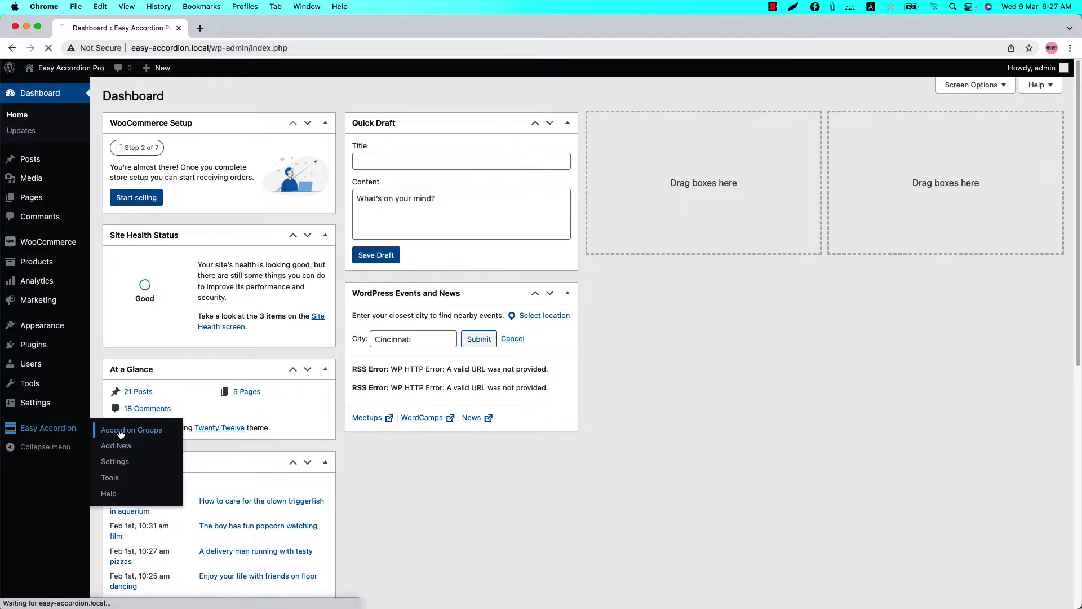
click(228, 103)
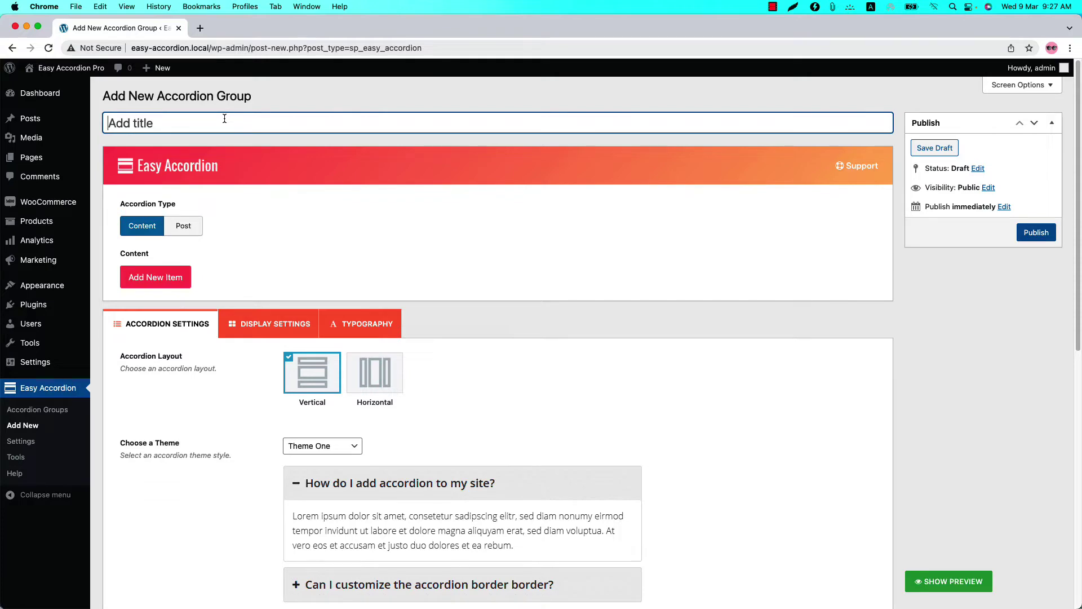
click(41, 410)
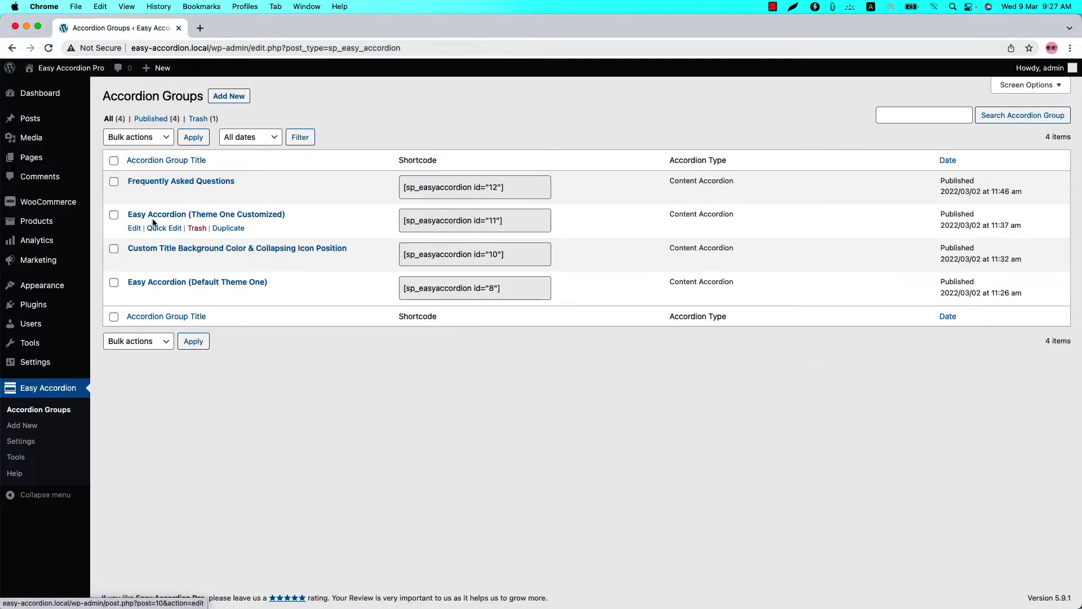
Step: Edit the Frequently Asked Questions group, review its Display Settings, and show the six-item live preview
click(161, 182)
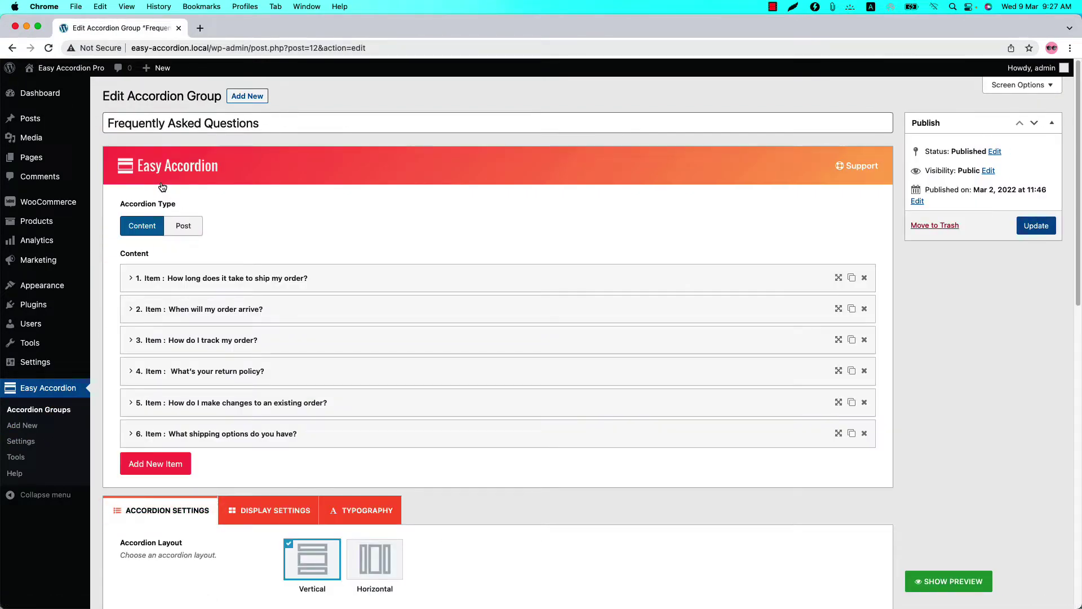
click(168, 123)
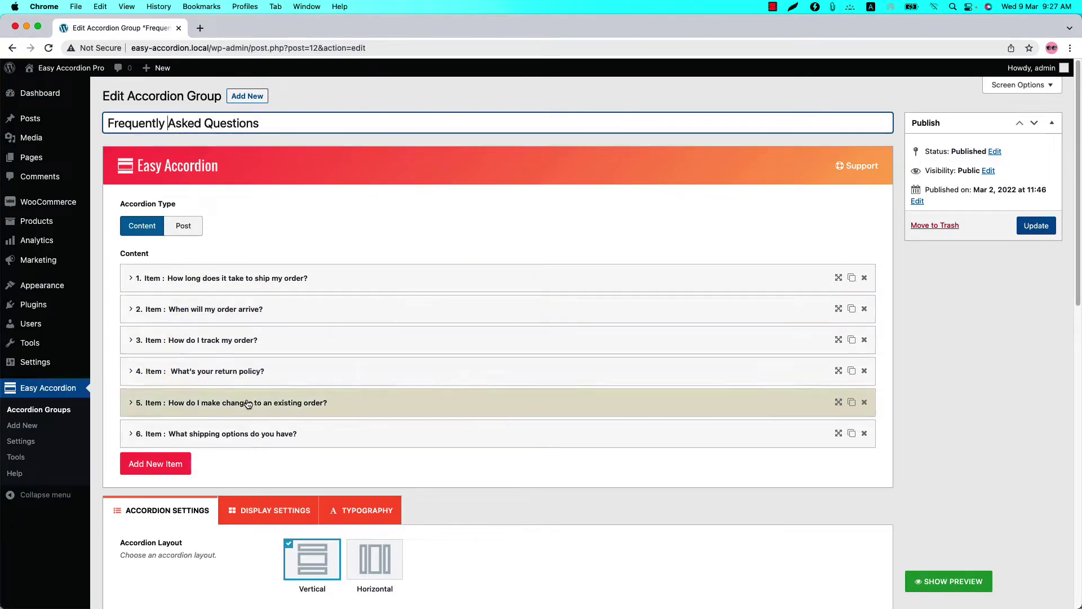
click(275, 511)
scroll(518, 515, down, 6)
scroll(519, 515, down, 10)
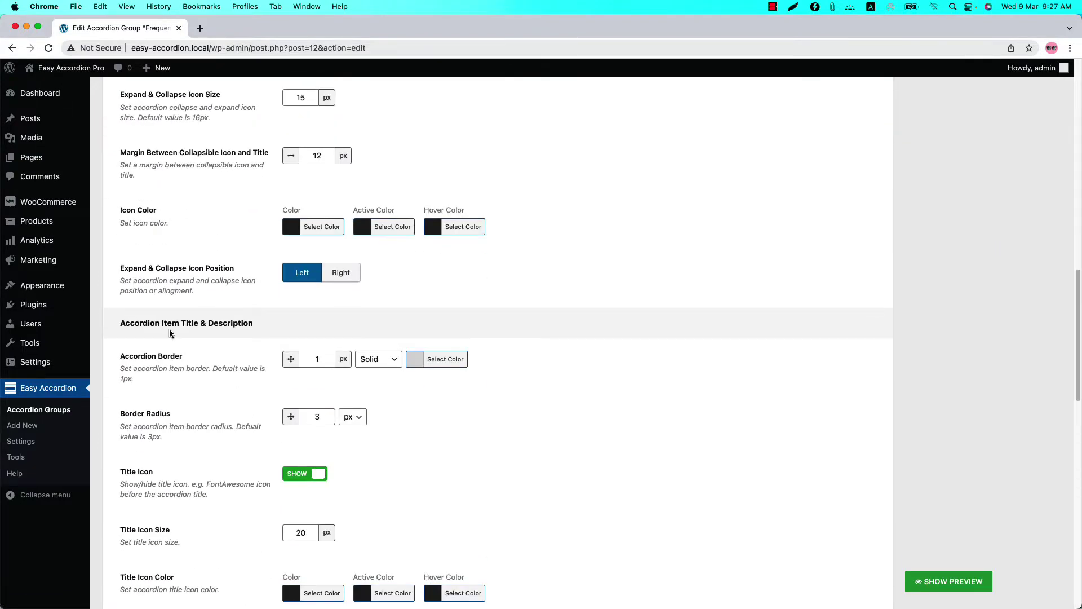
scroll(287, 401, down, 2)
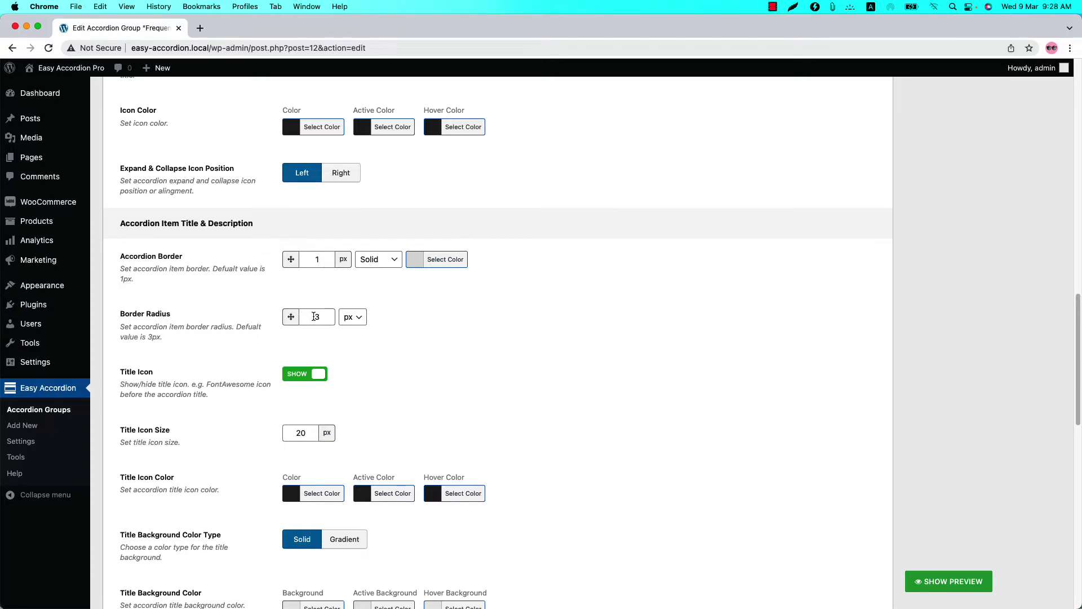
click(959, 582)
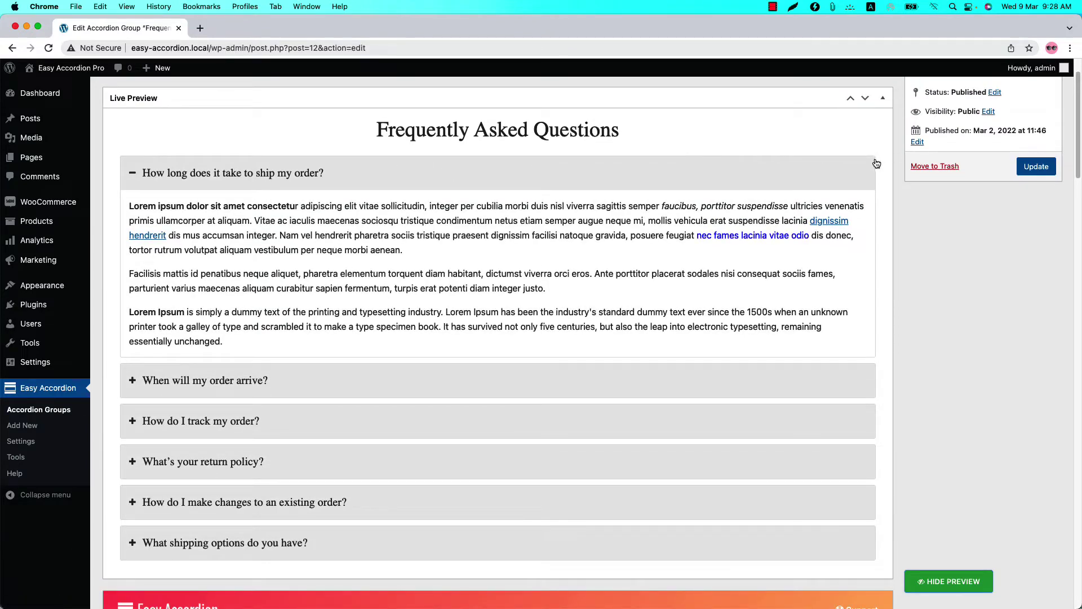
scroll(926, 375, down, 20)
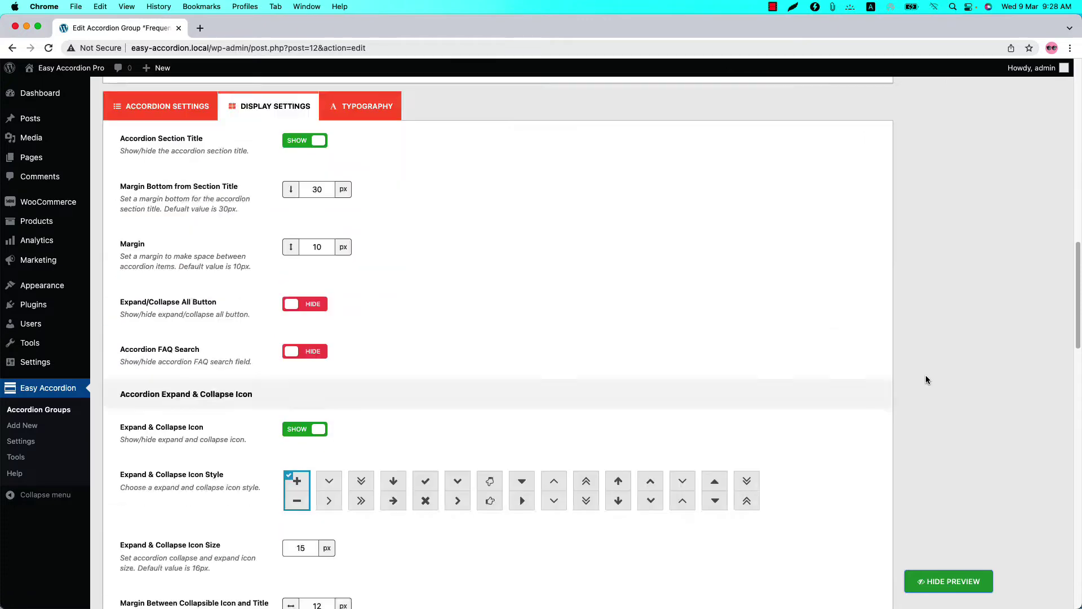
scroll(307, 395, up, 1)
double_click(317, 317)
text(2)
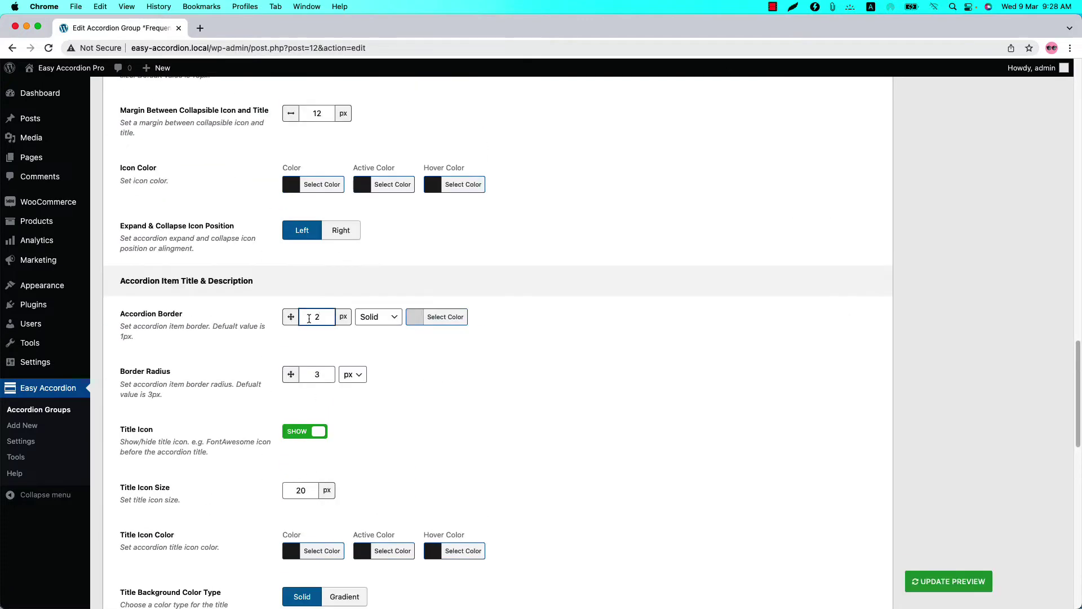
click(378, 318)
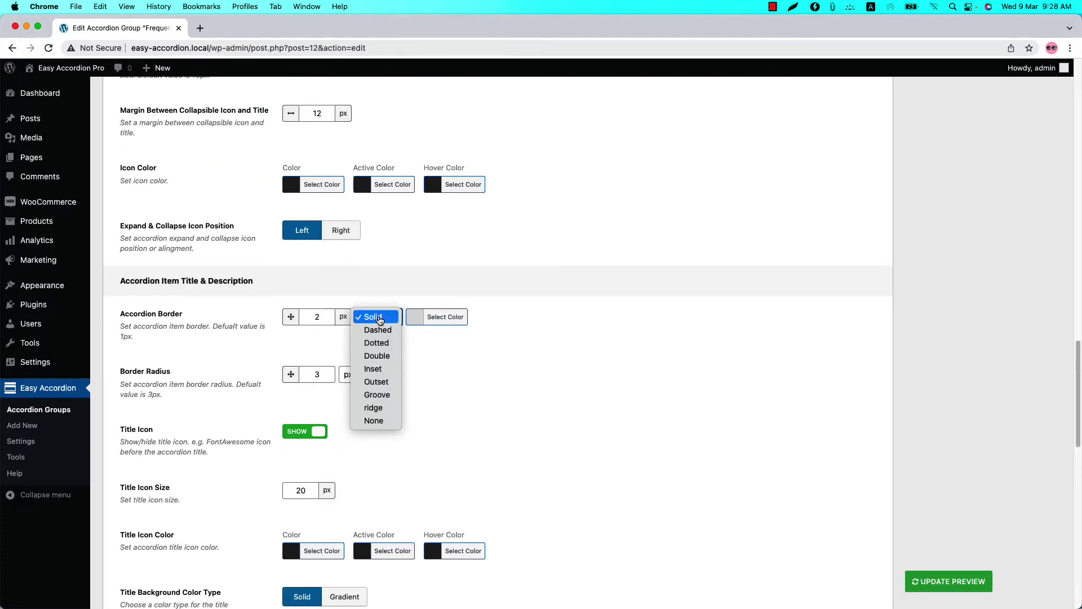
click(482, 347)
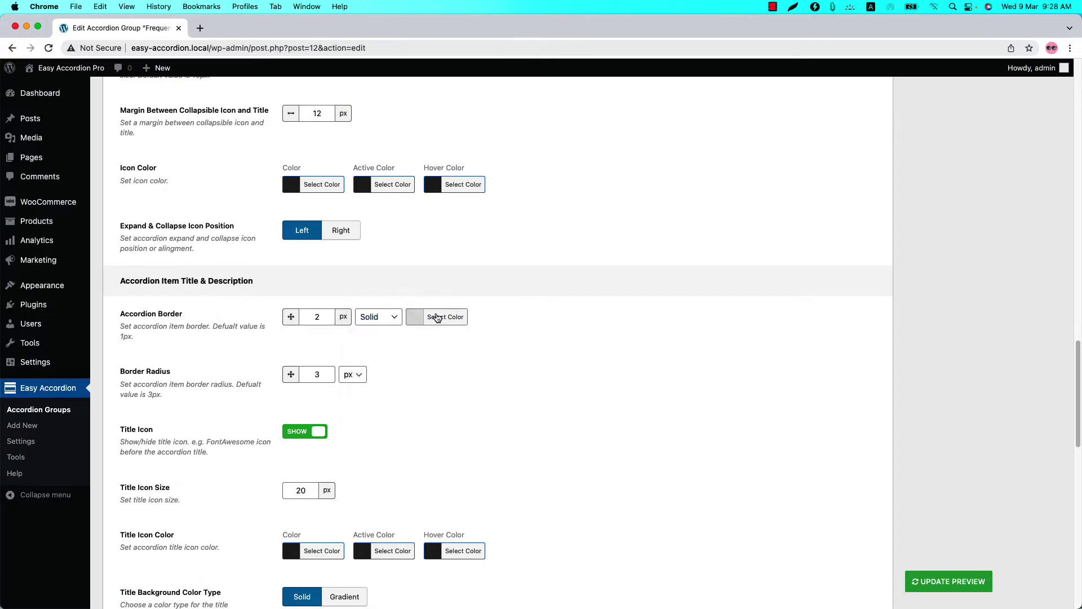
click(437, 317)
drag(414, 349, 411, 364)
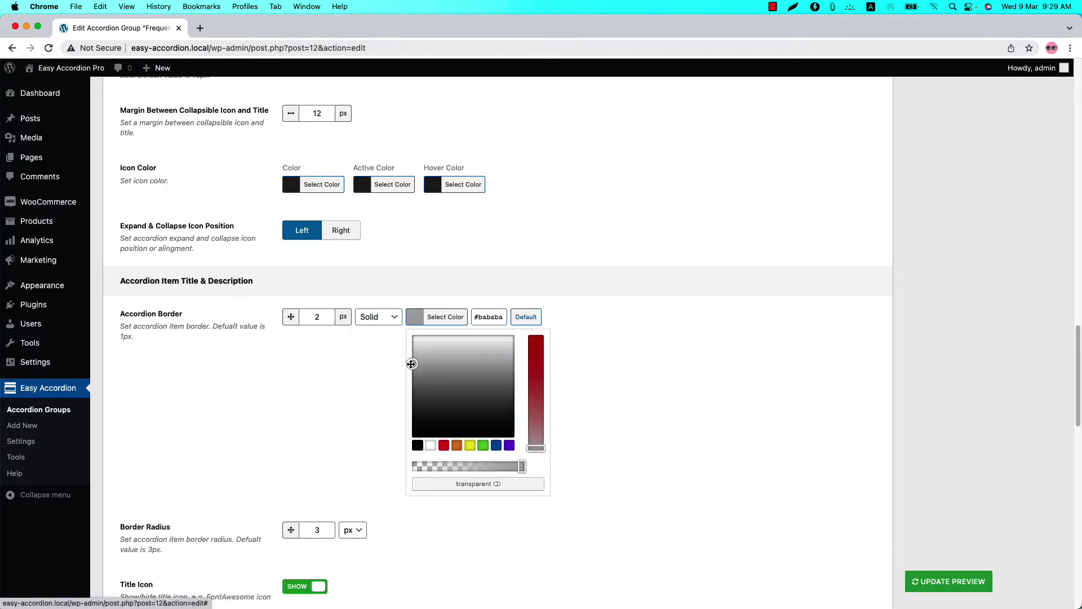
click(643, 367)
click(935, 584)
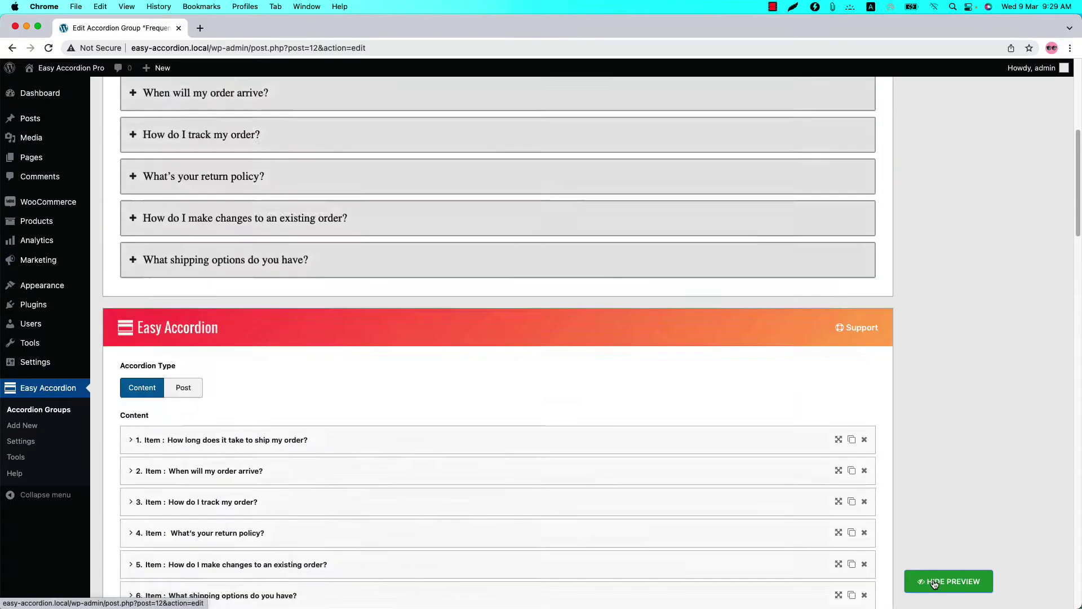
scroll(834, 536, up, 5)
click(385, 177)
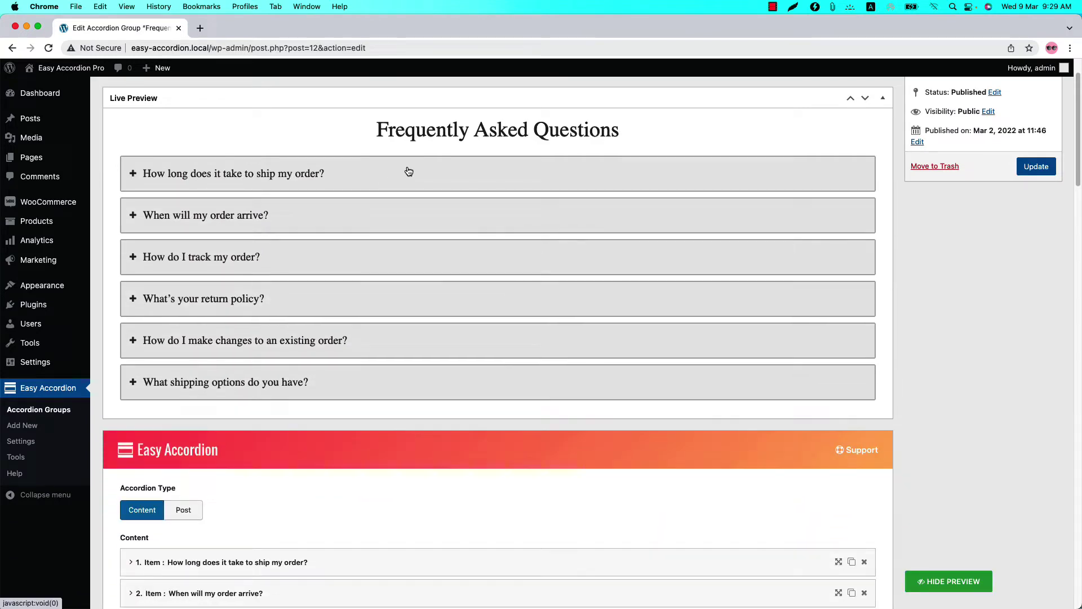
click(418, 169)
scroll(956, 391, down, 15)
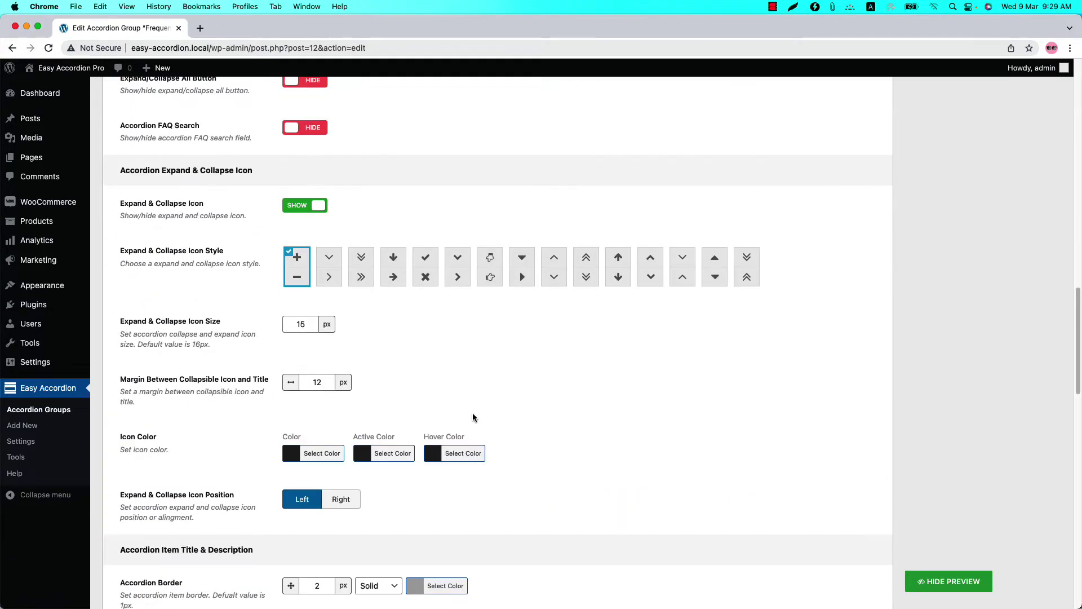
scroll(472, 417, down, 4)
click(331, 371)
click(445, 367)
click(595, 372)
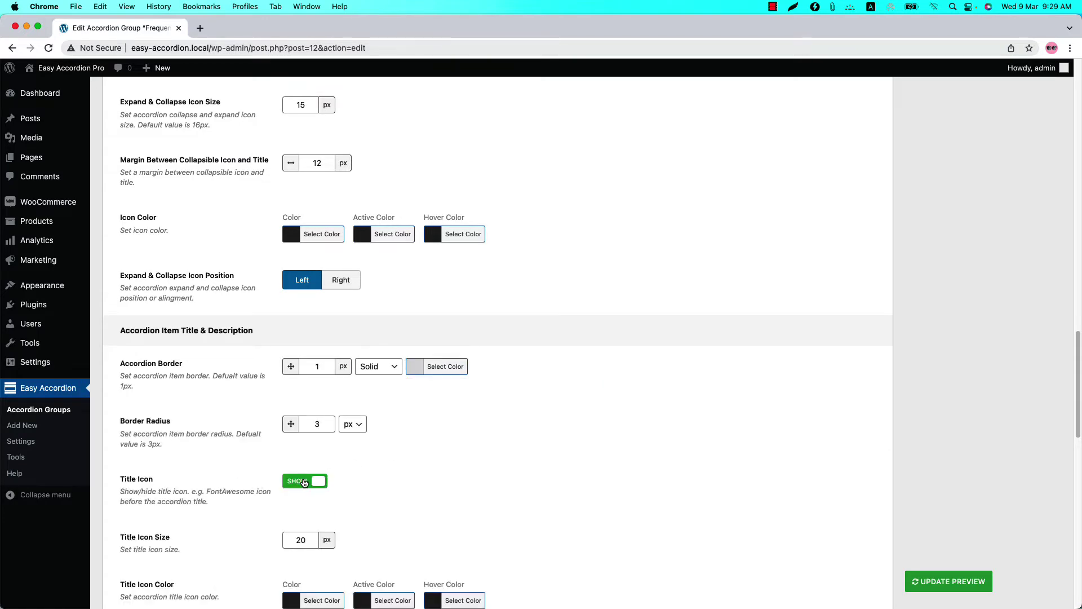
click(964, 589)
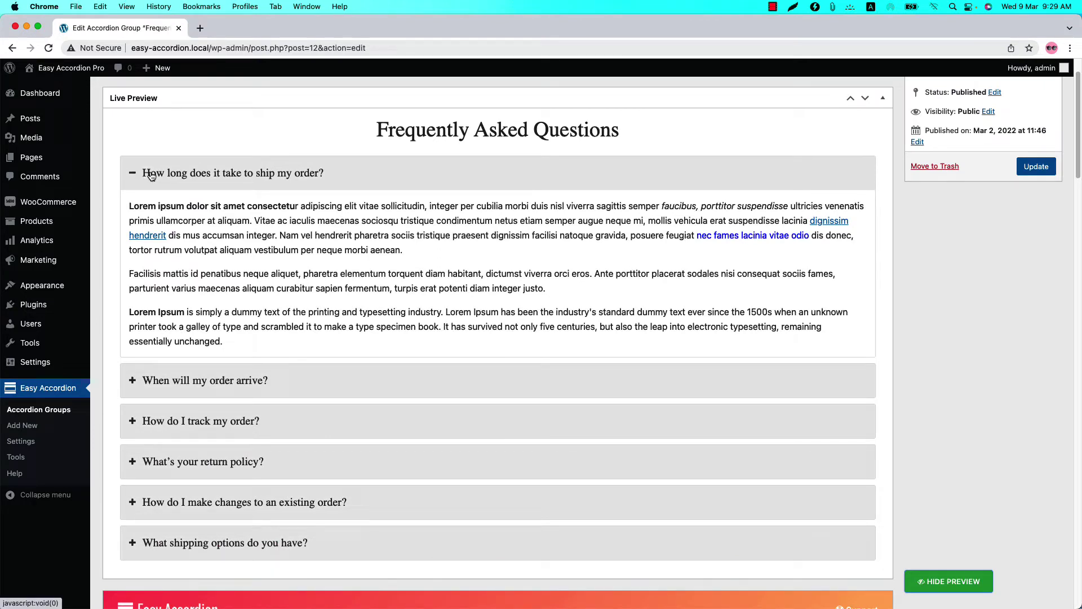
scroll(203, 395, down, 7)
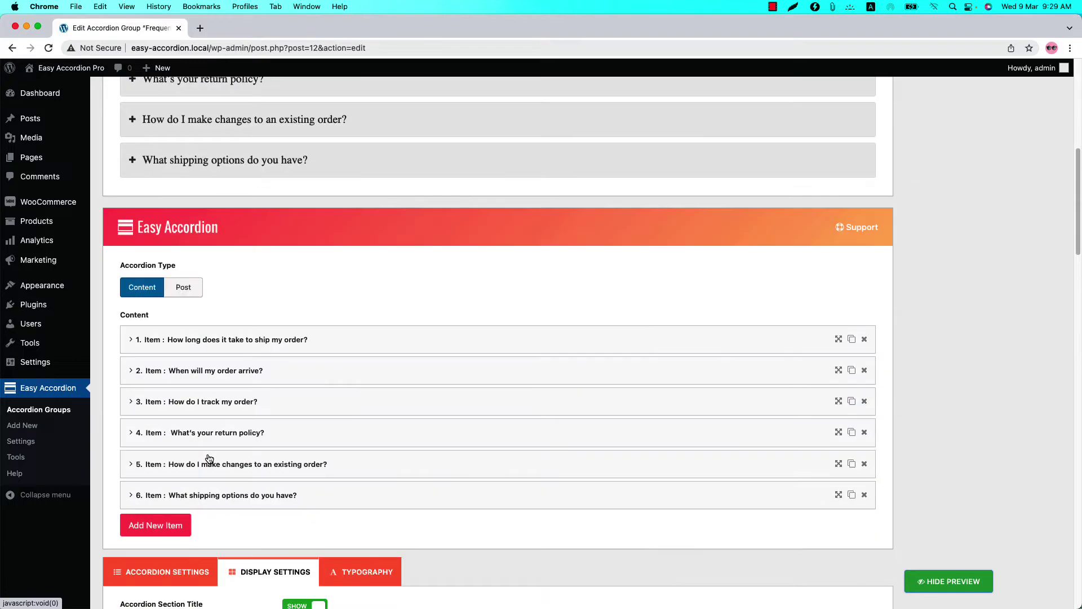
Step: Set order.png from the Media Library as Item 1's custom title icon and preview it
click(254, 341)
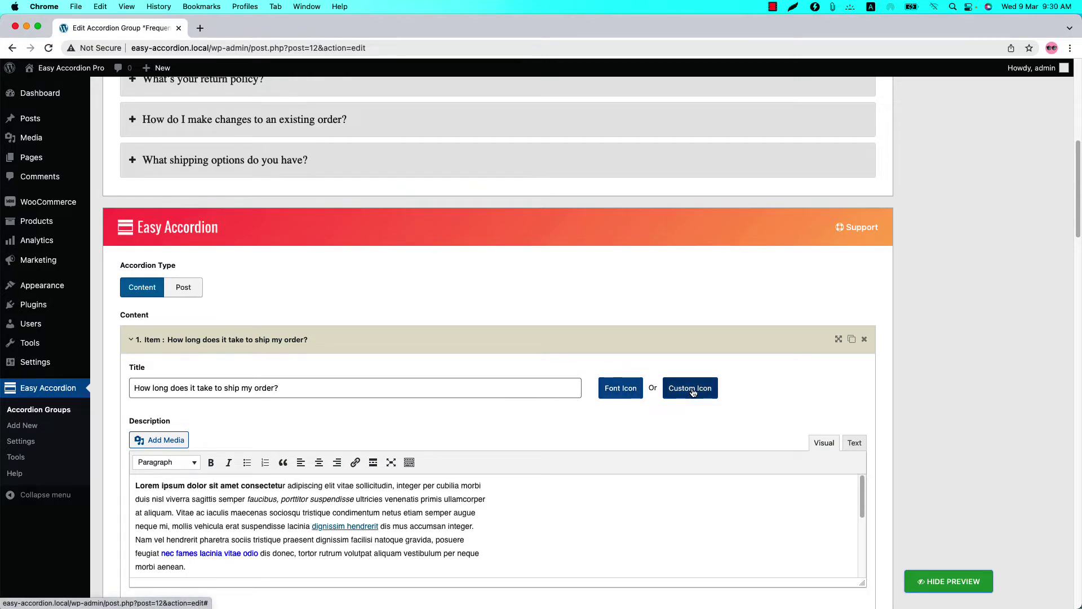
click(641, 391)
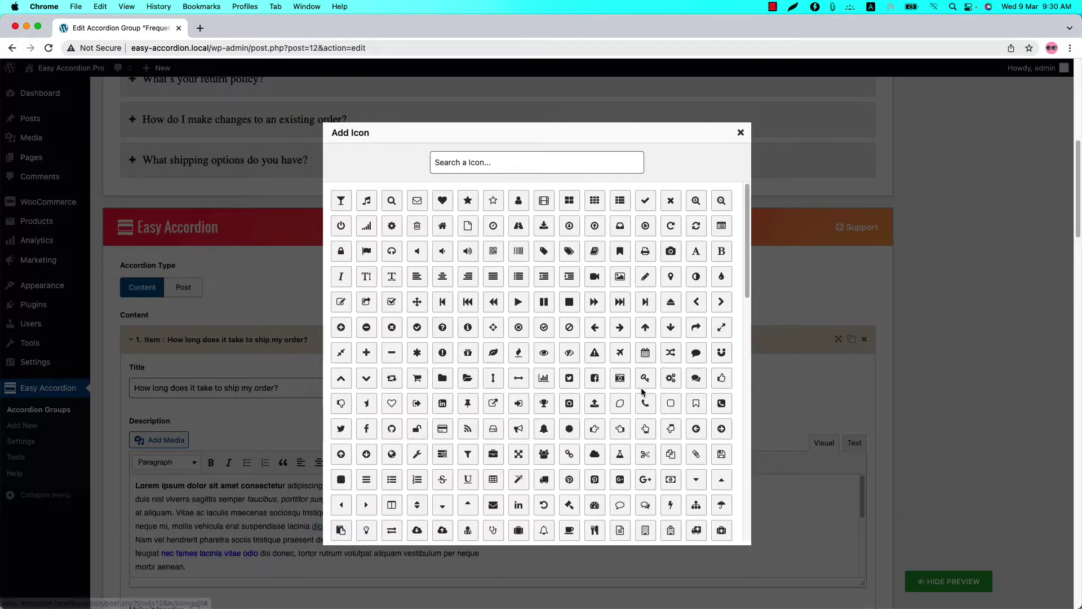
scroll(451, 445, down, 20)
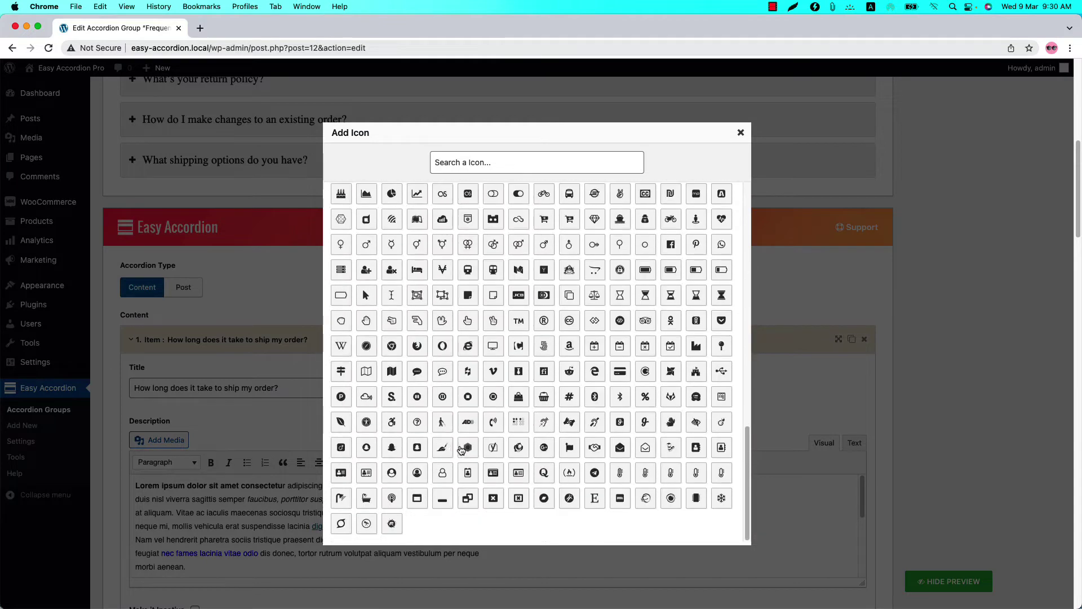
click(685, 393)
click(682, 392)
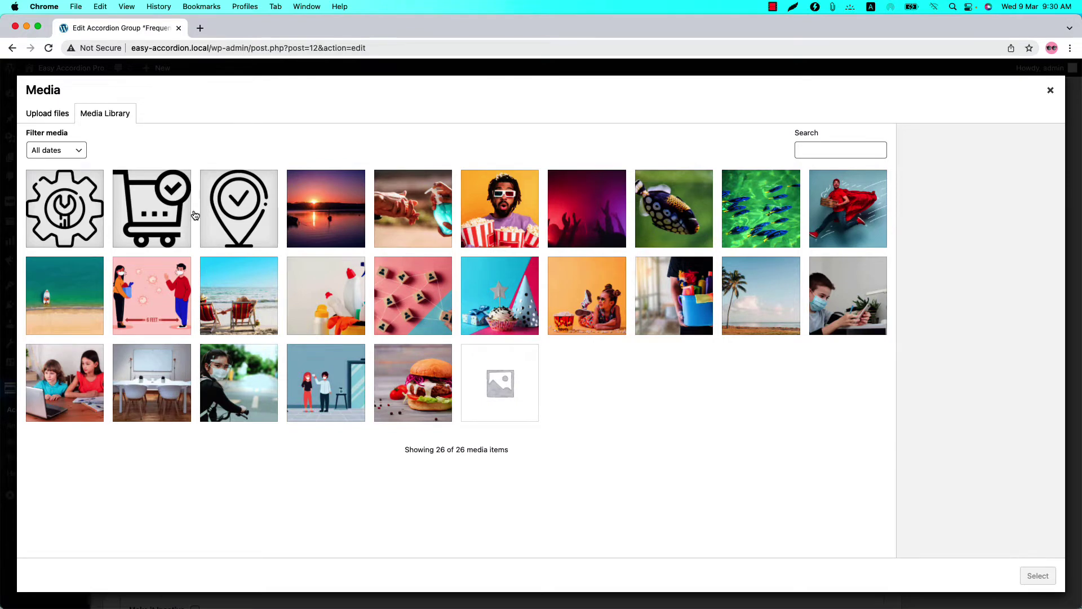
click(158, 224)
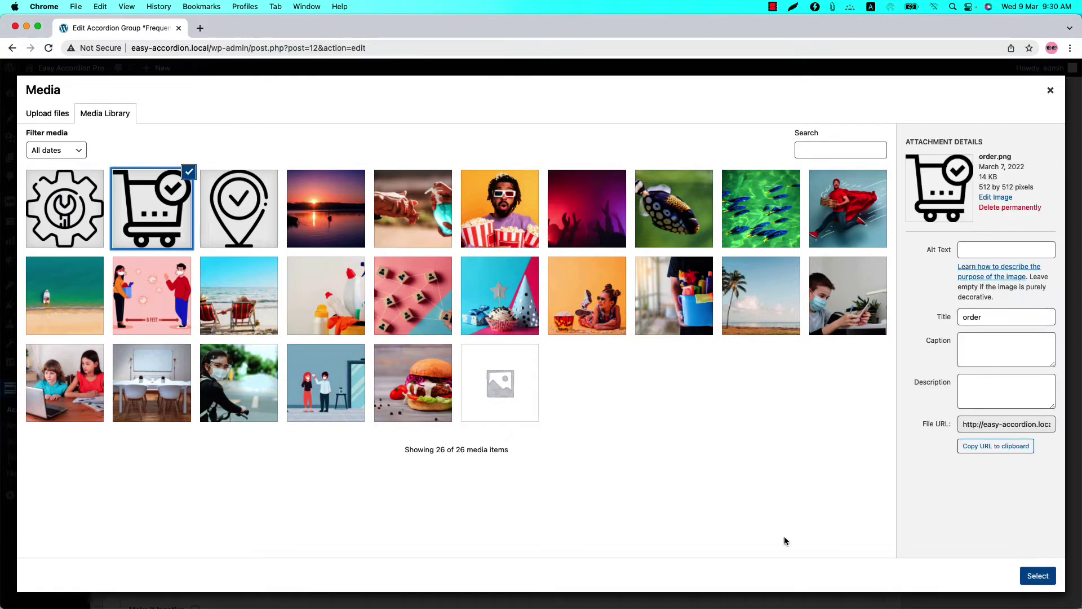
click(1029, 579)
click(986, 587)
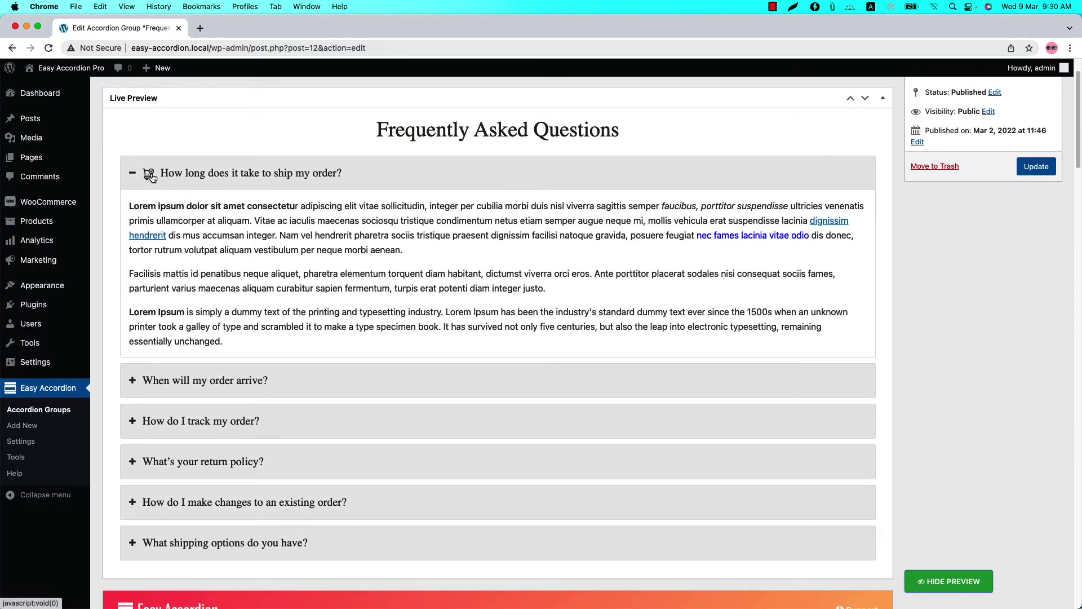
Step: Switch the Title Background Color Type to Gradient and check the red-to-orange titles in the preview
scroll(466, 460, down, 20)
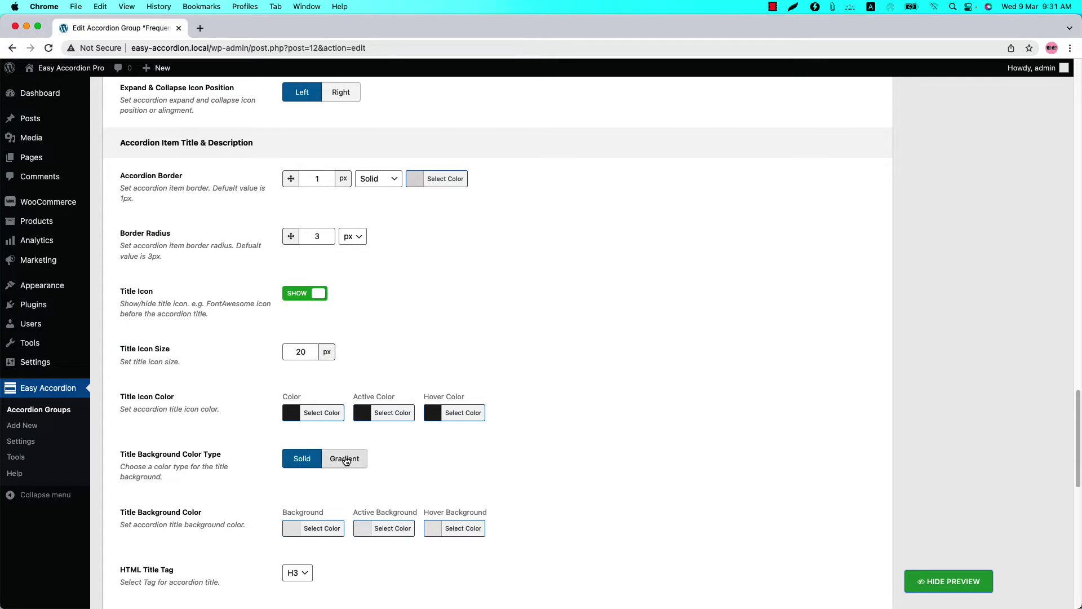
click(933, 590)
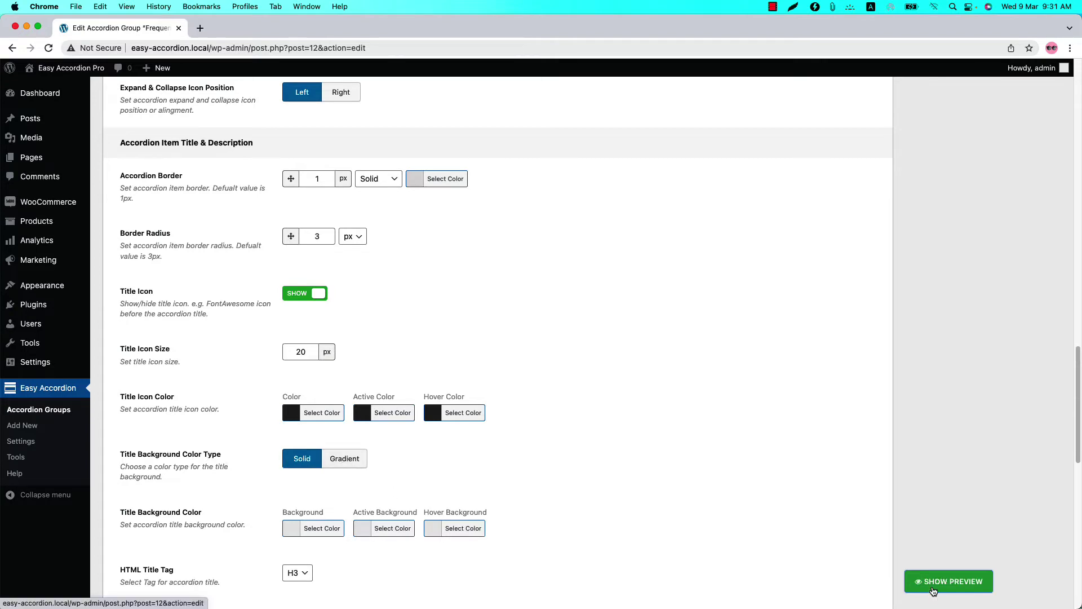
click(949, 582)
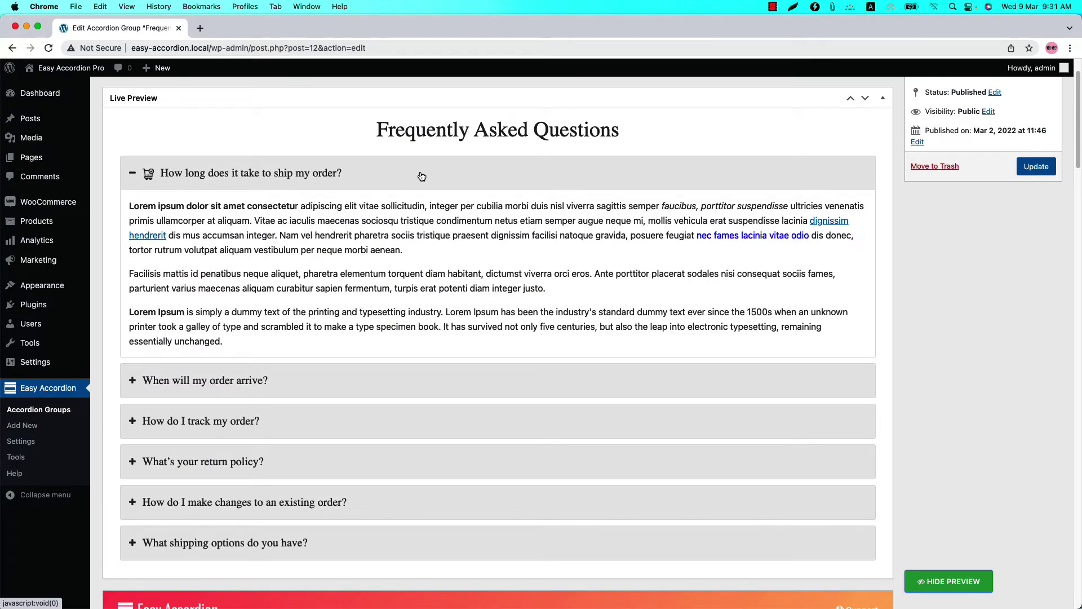
scroll(987, 429, down, 20)
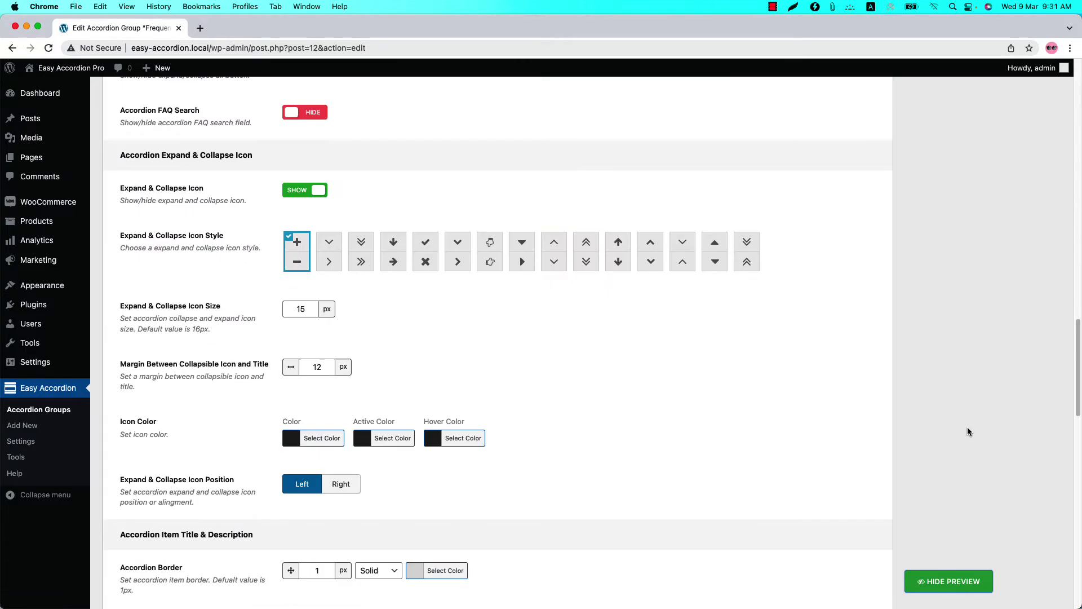
scroll(968, 428, down, 10)
click(344, 224)
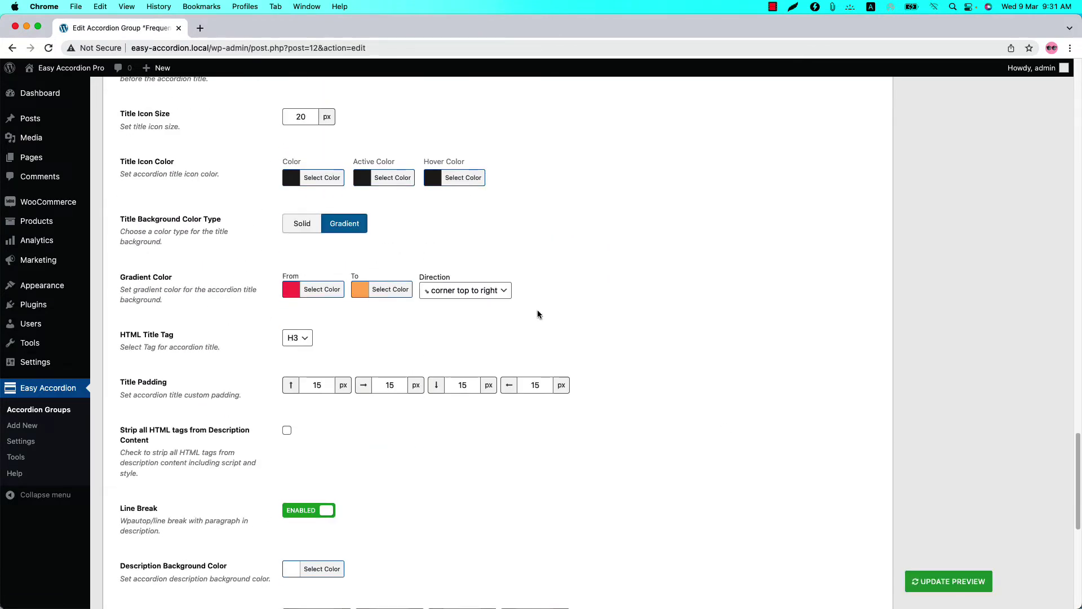
click(934, 573)
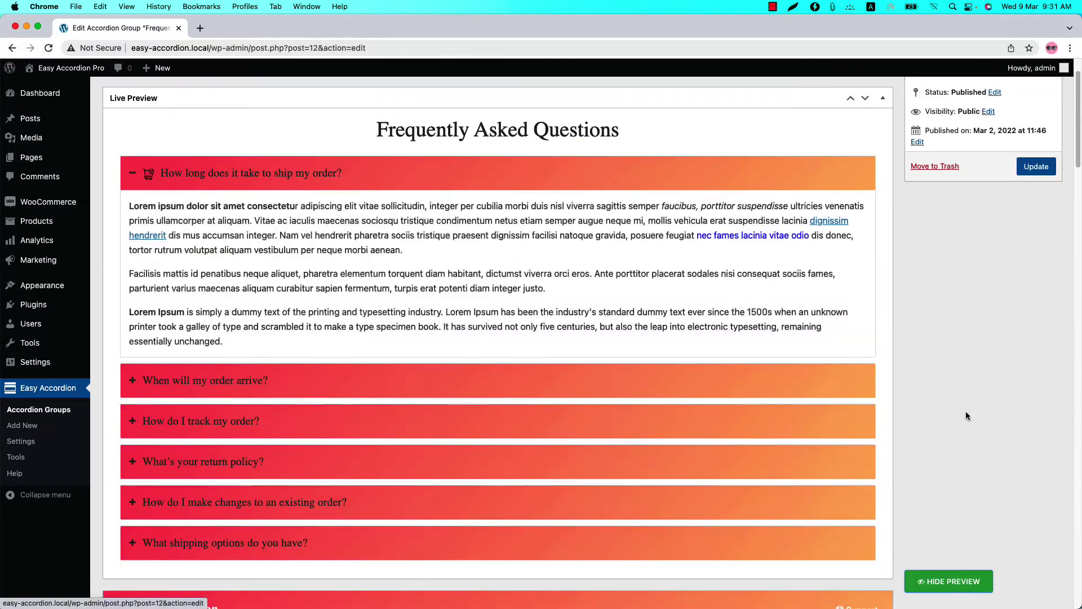
click(435, 177)
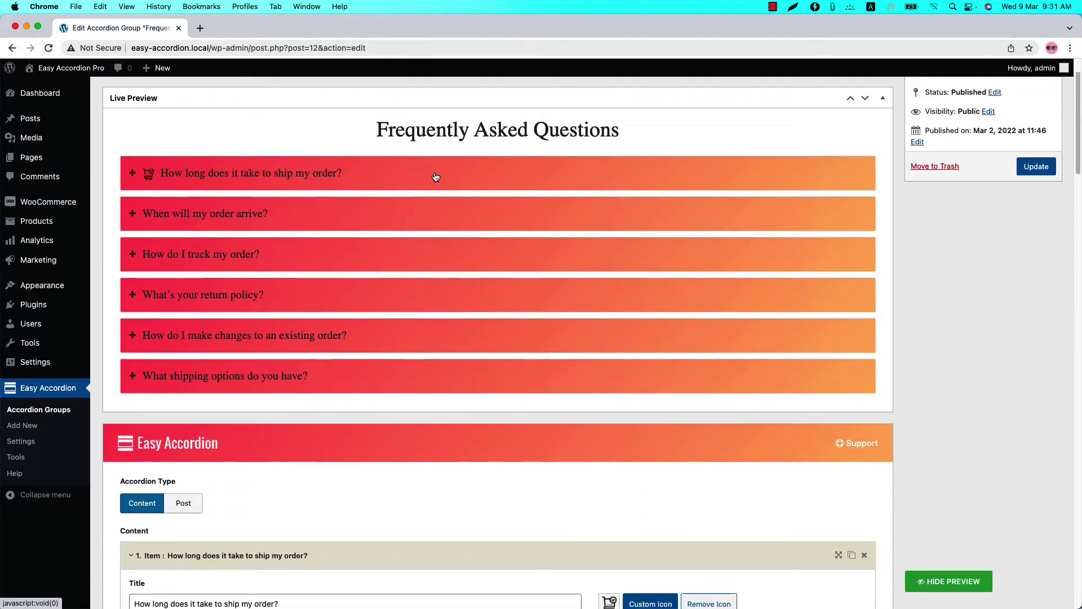
scroll(994, 474, down, 20)
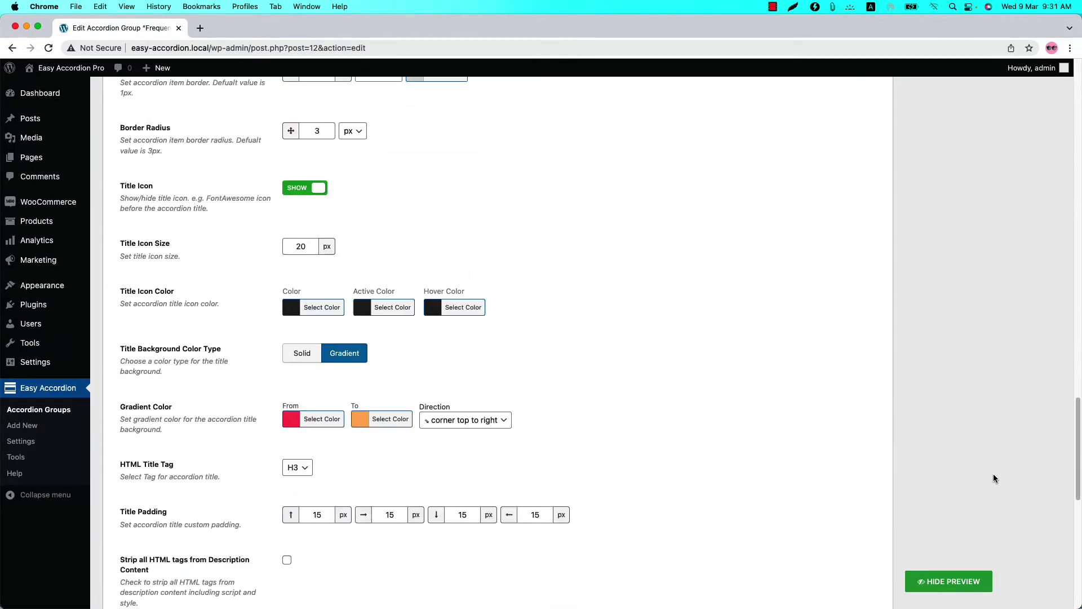
Step: Set the title background back to Solid with cyan #47e2e8, copying the hex value
click(302, 354)
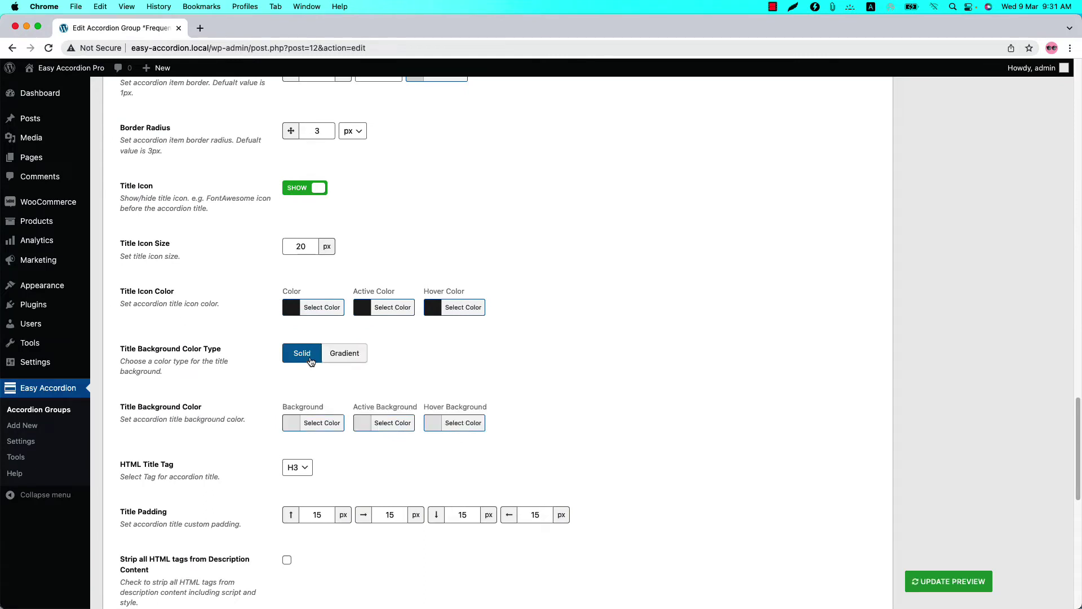
click(318, 424)
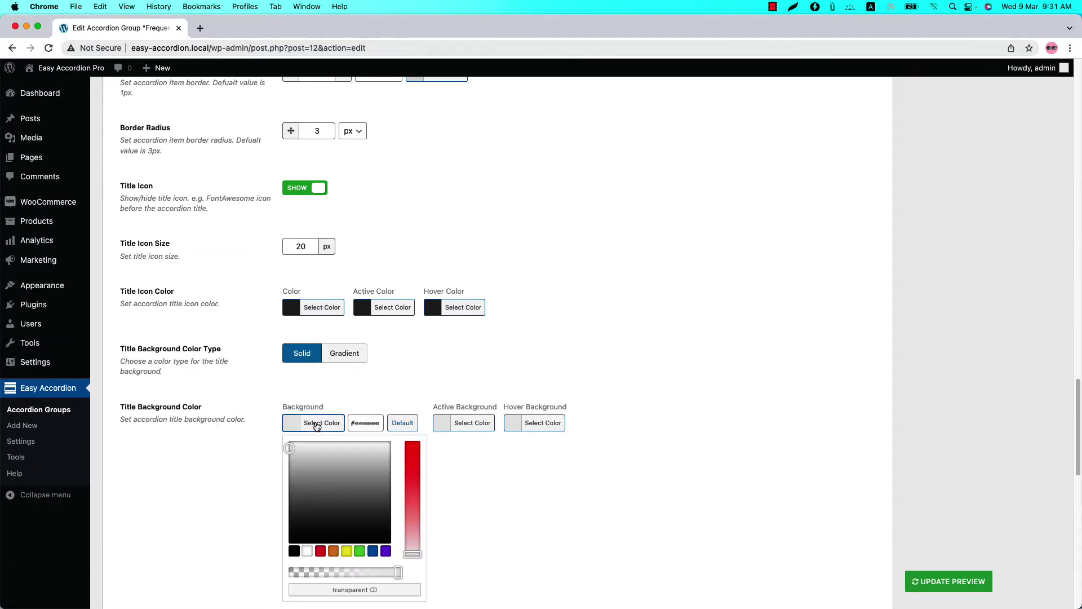
drag(313, 454, 344, 454)
click(465, 411)
click(416, 424)
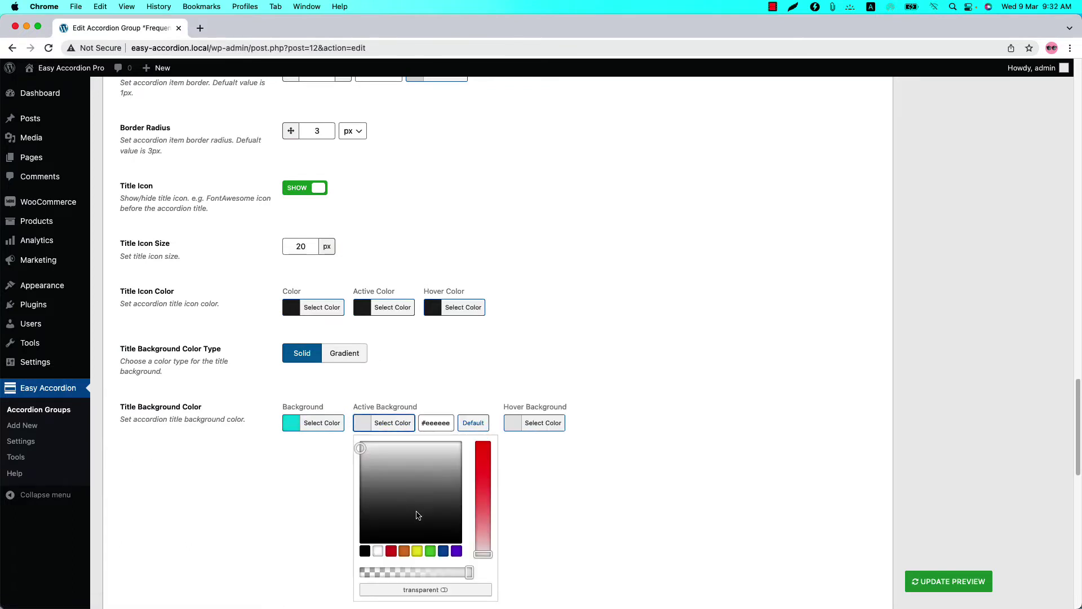
click(319, 423)
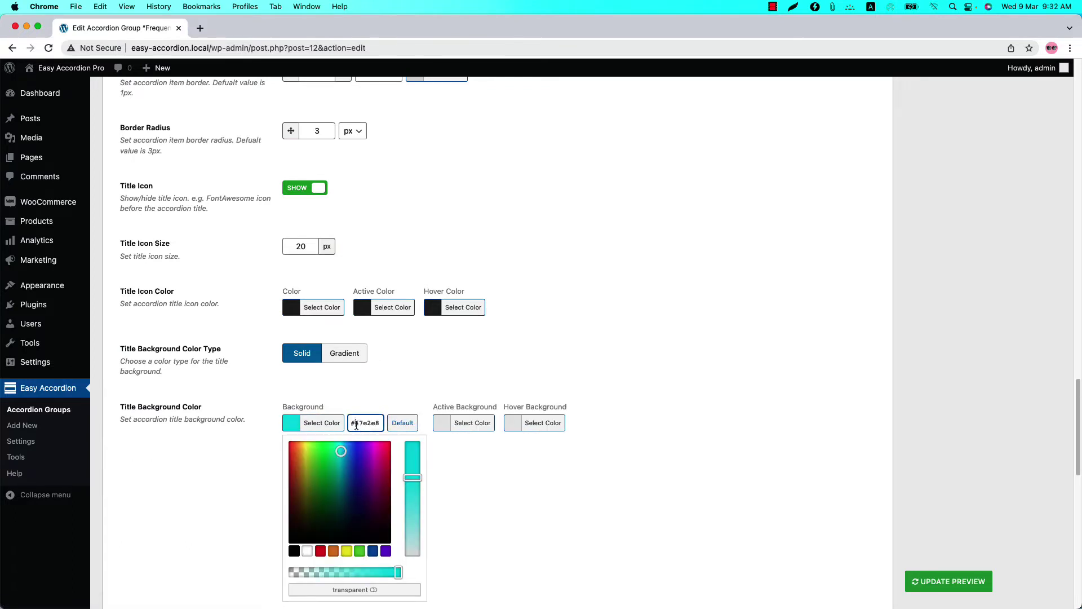
click(366, 423)
key(ctrl+c)
Step: Paste #47e2e8 into the Active and Hover Background colours and refresh the preview
click(451, 428)
click(450, 423)
key(ctrl+a)
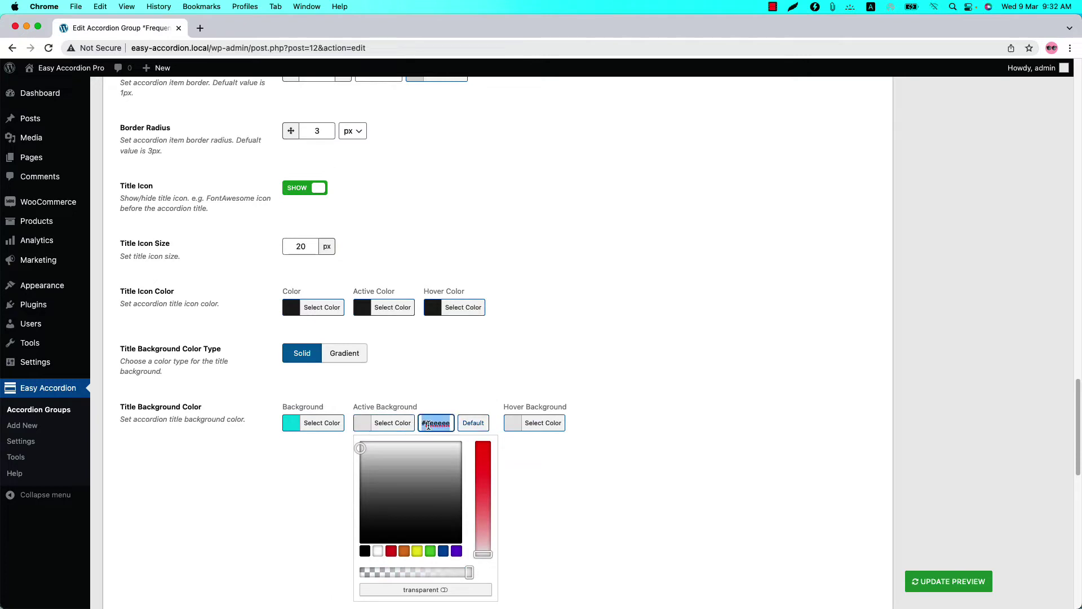
key(ctrl+v)
click(535, 423)
click(508, 422)
key(ctrl+a)
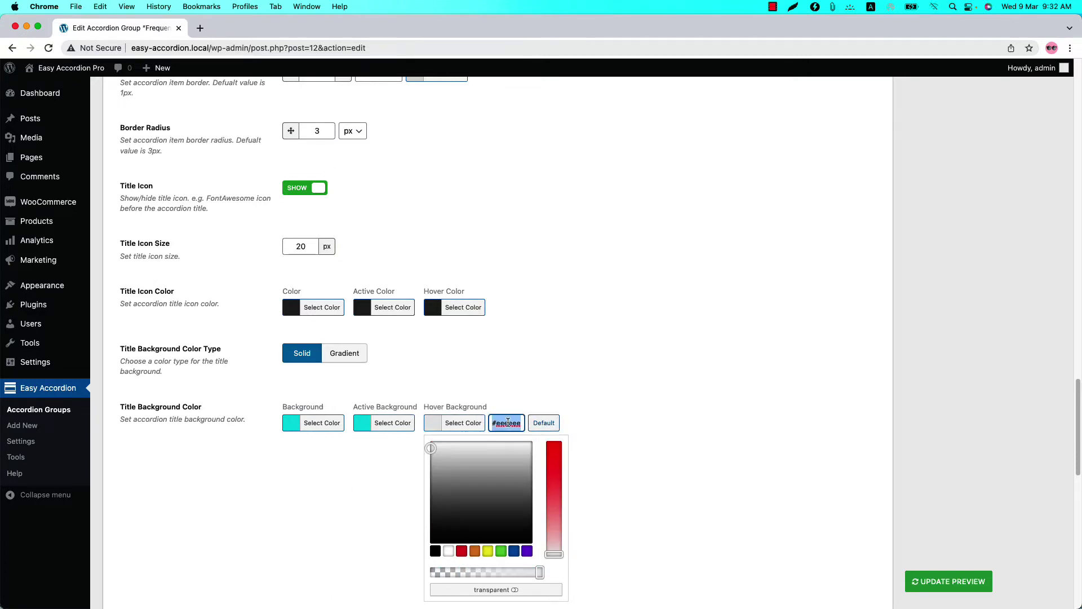
key(ctrl+v)
click(585, 430)
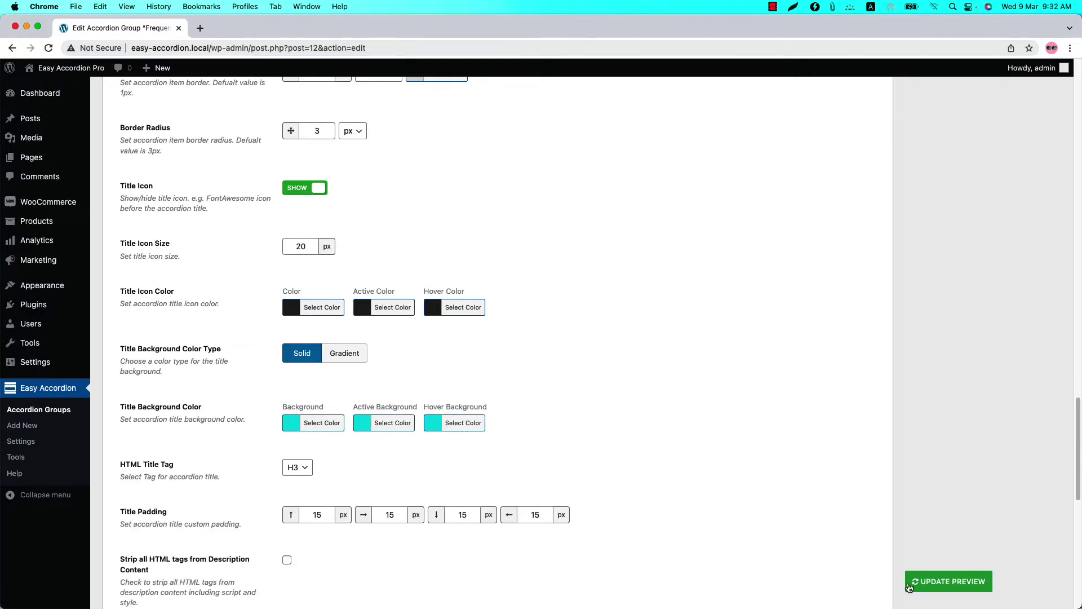
click(919, 584)
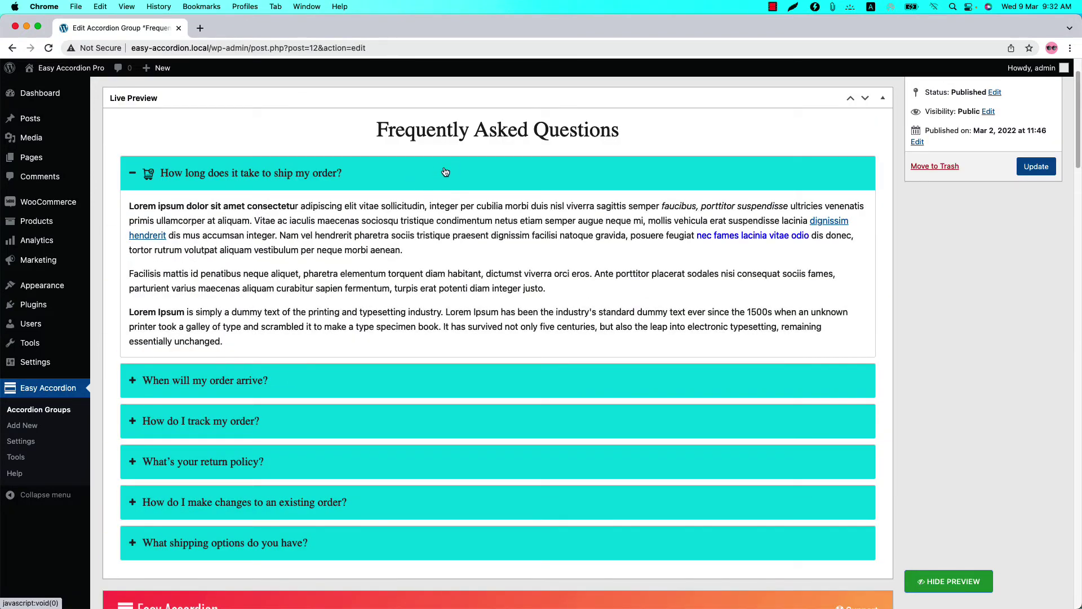
click(440, 172)
click(439, 172)
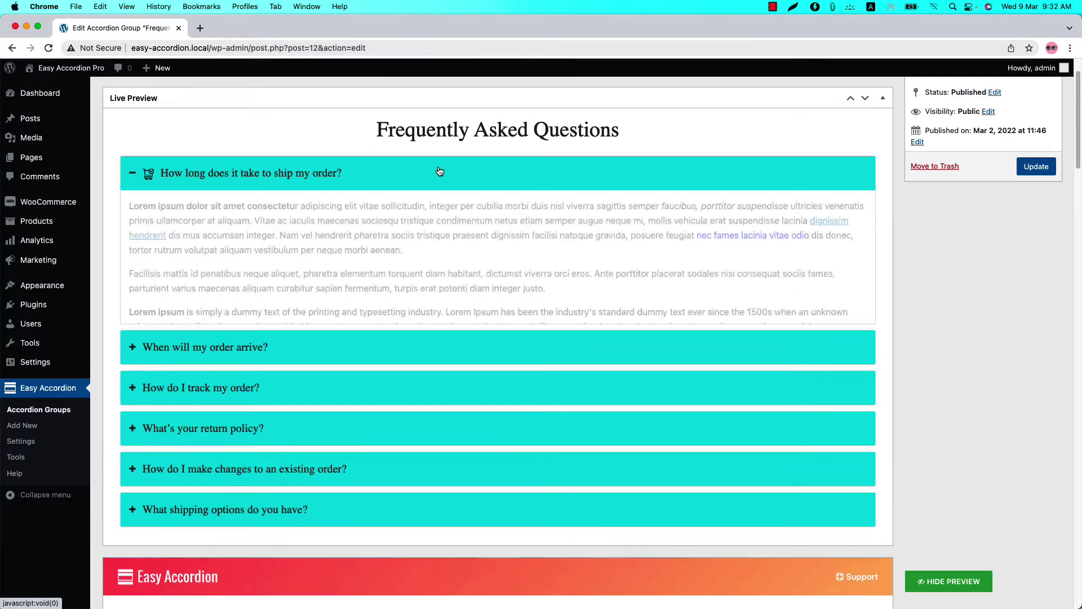
scroll(986, 401, down, 10)
scroll(986, 403, down, 20)
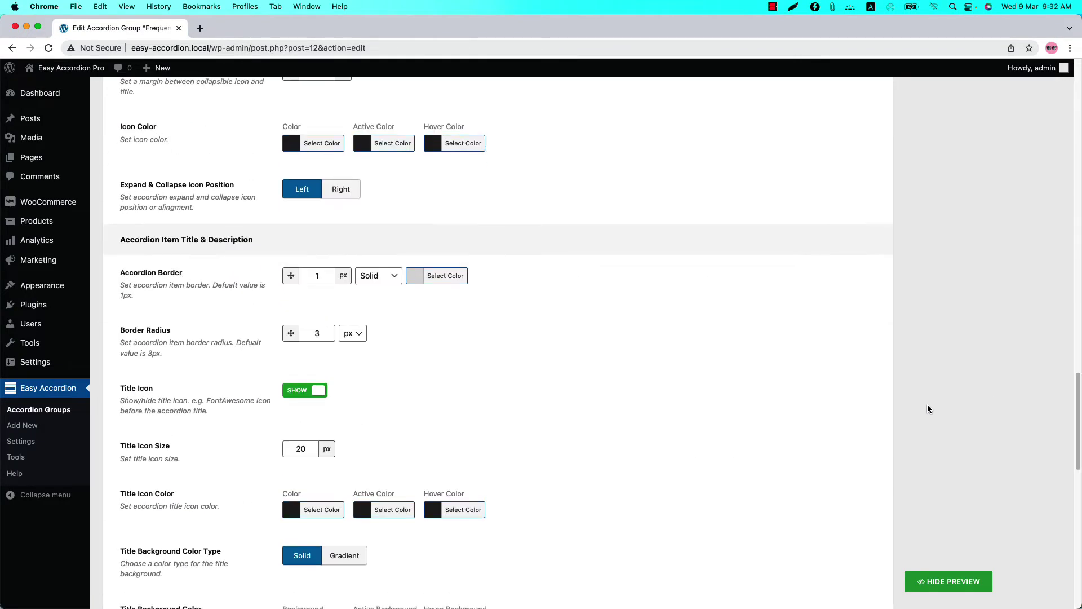
scroll(595, 413, up, 4)
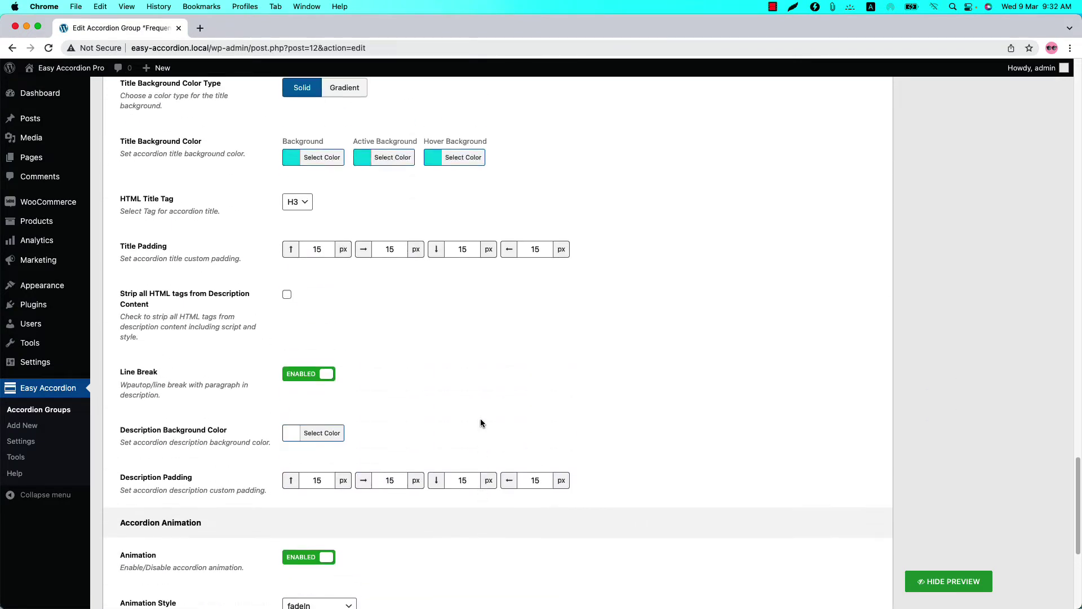
click(339, 193)
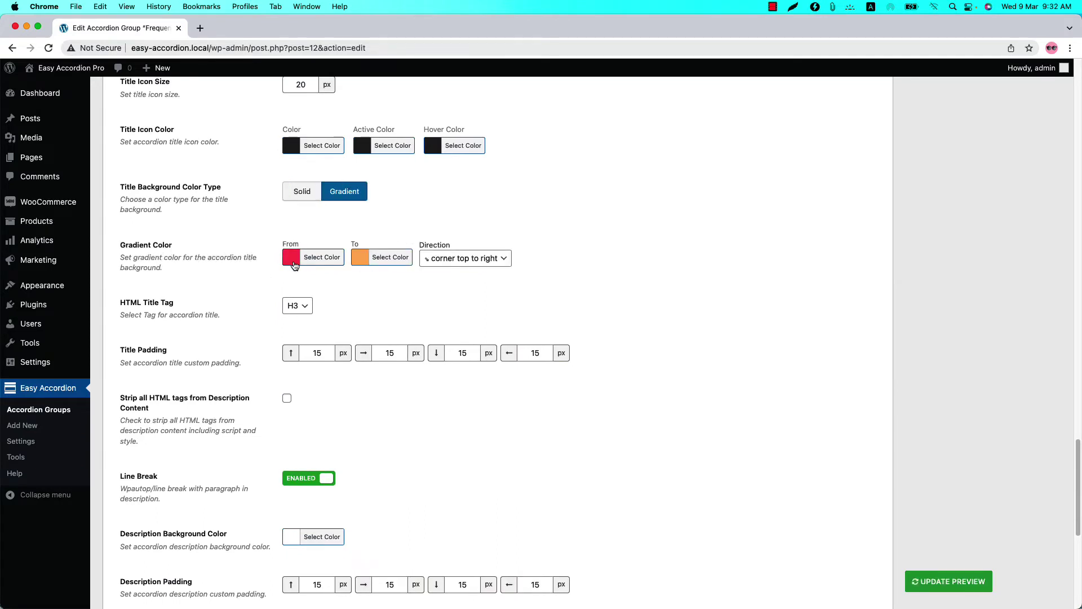
click(435, 259)
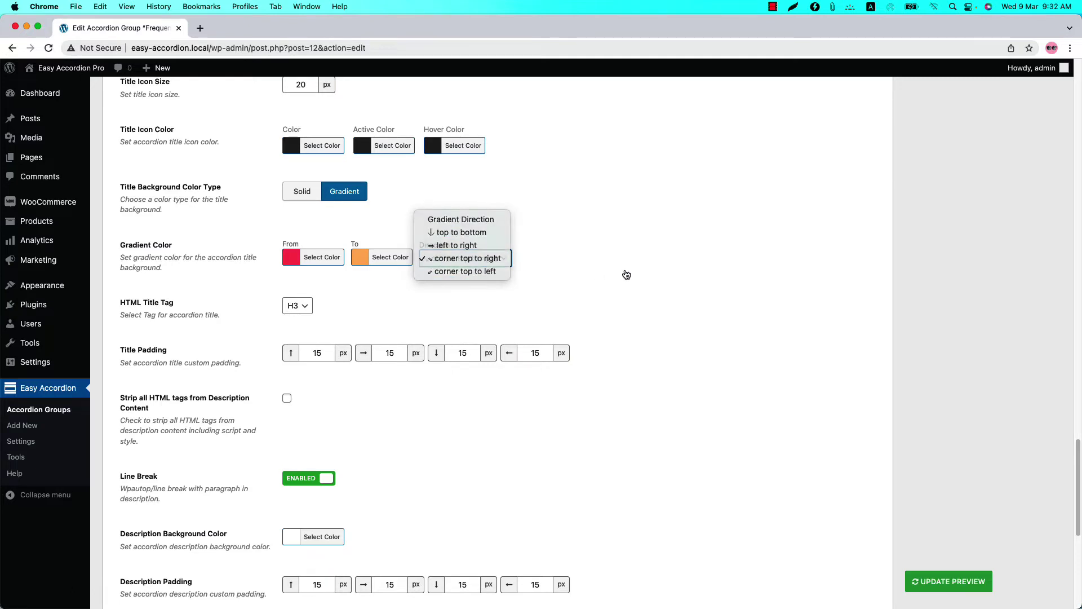
click(625, 274)
click(302, 203)
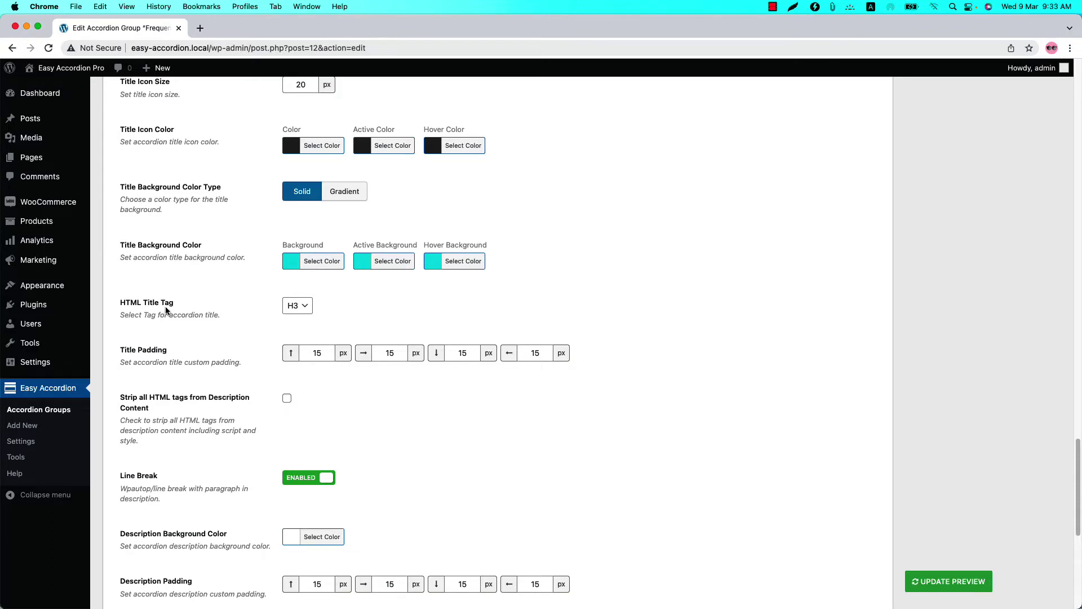
Step: Leave the HTML Title Tag at H3 and refresh the live preview
click(297, 305)
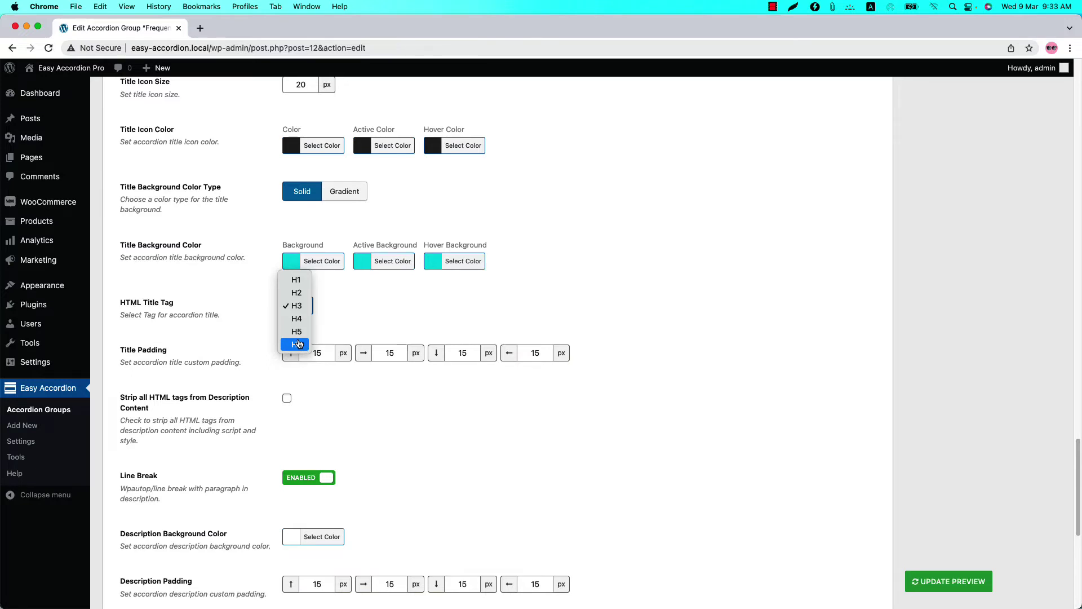
click(377, 317)
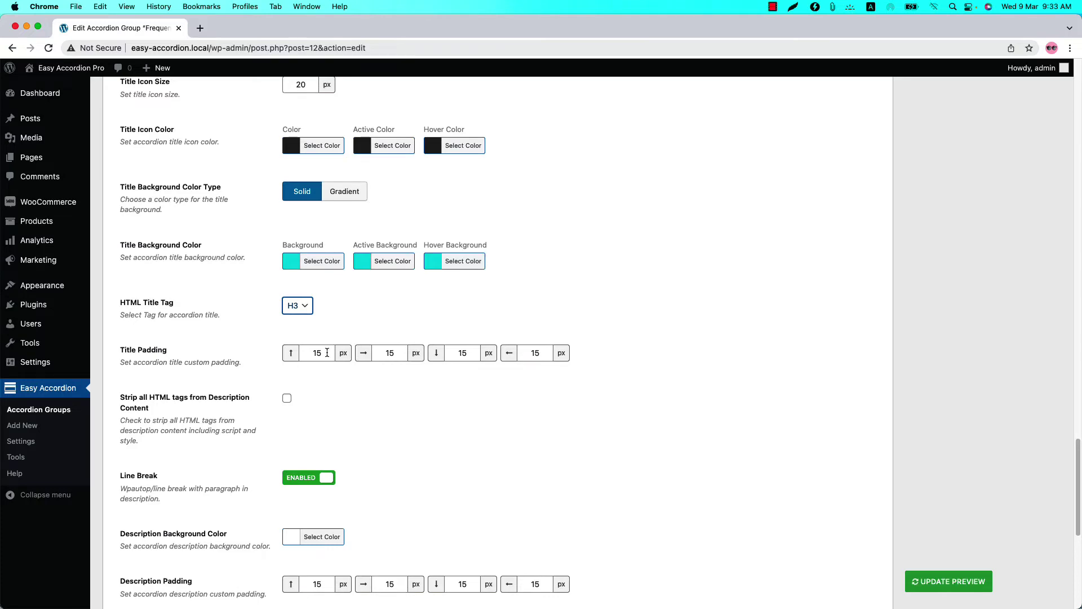
click(937, 586)
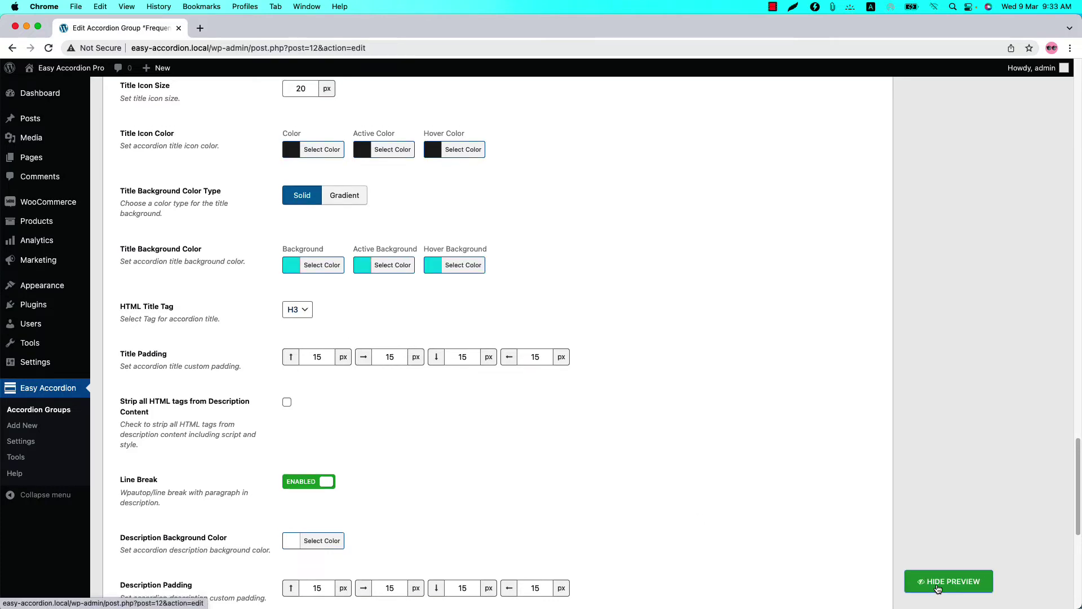
Step: Inspect the first title's h3 markup, then change the HTML Title Tag to H2 and refresh
right_click(308, 173)
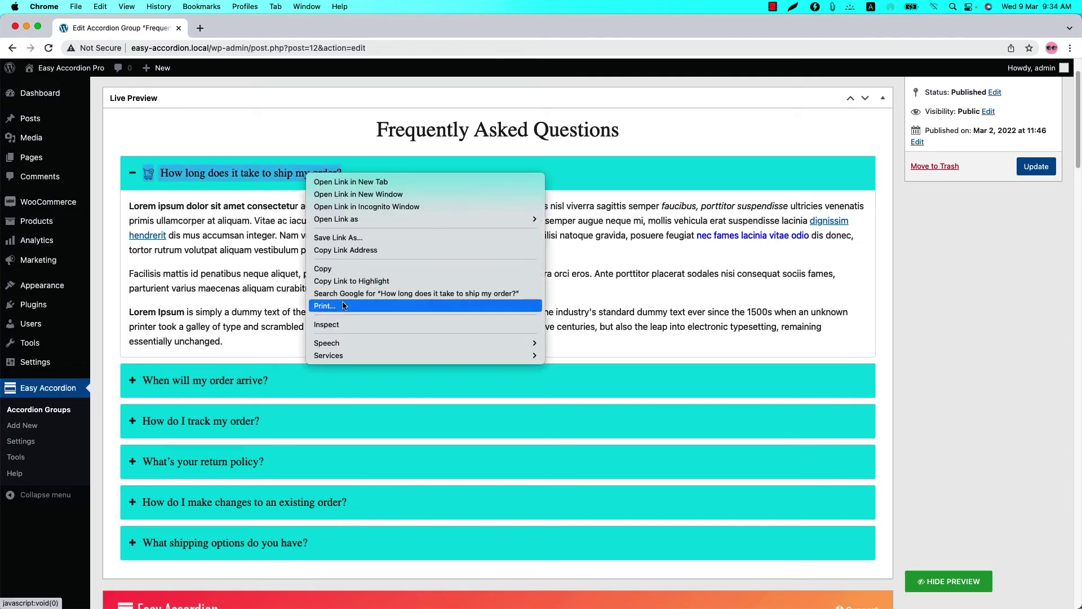
click(345, 330)
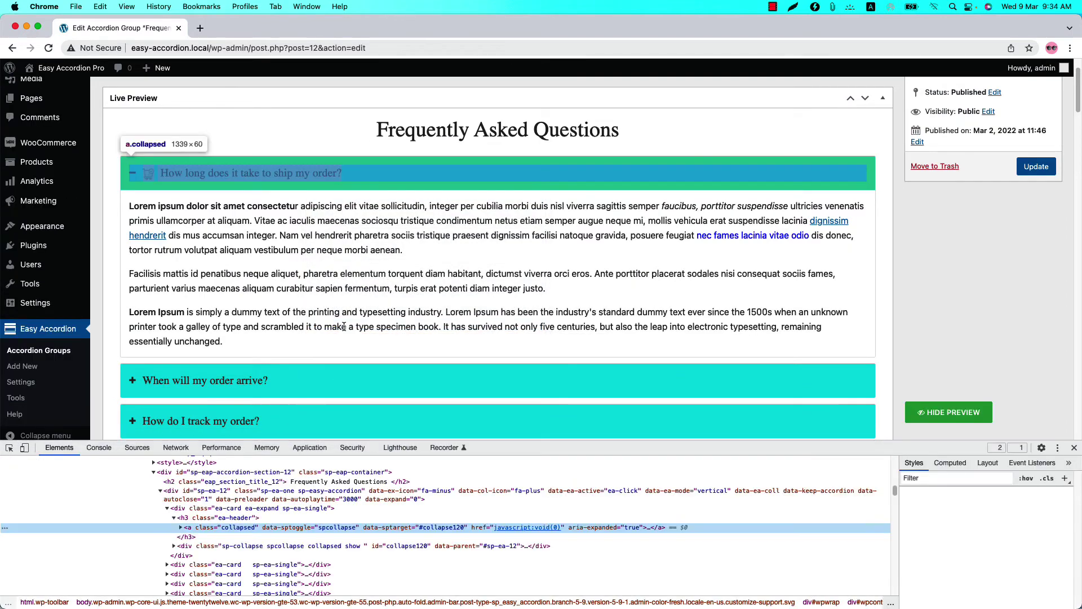
click(189, 519)
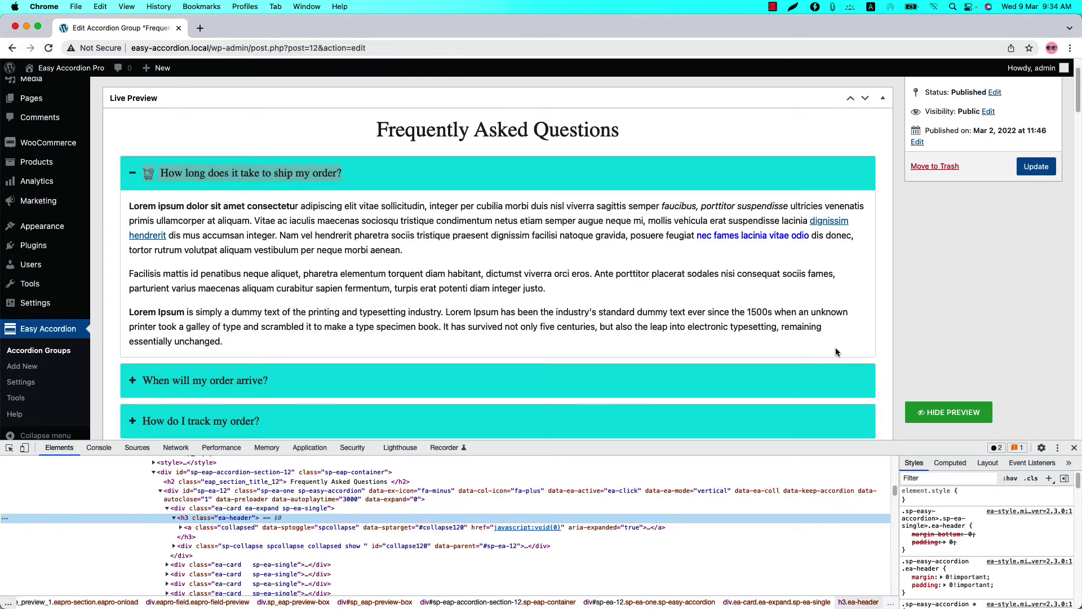
scroll(927, 355, down, 20)
scroll(927, 355, down, 10)
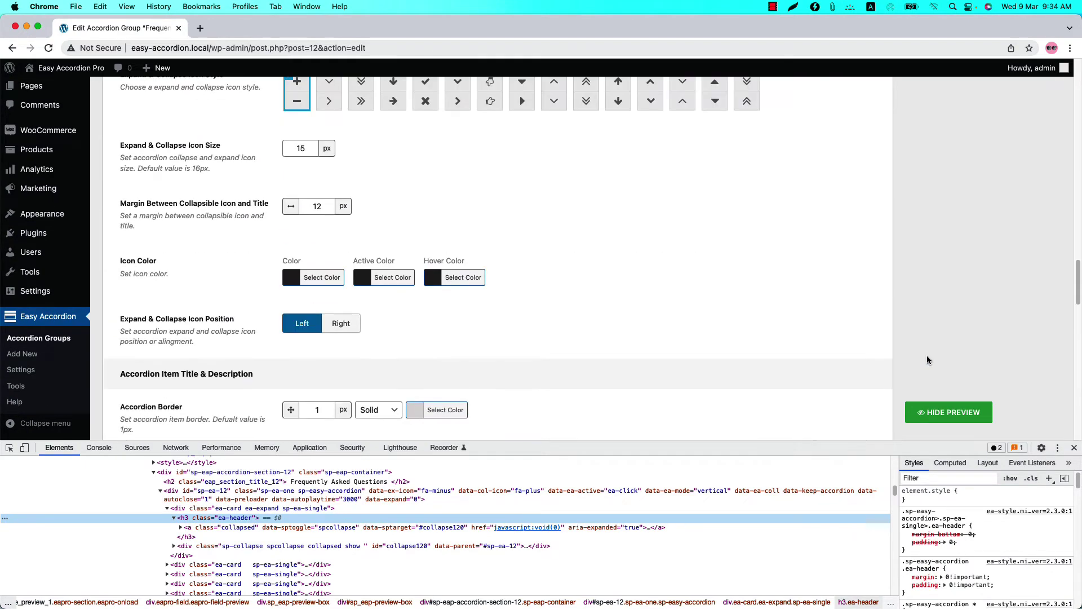
scroll(429, 364, down, 3)
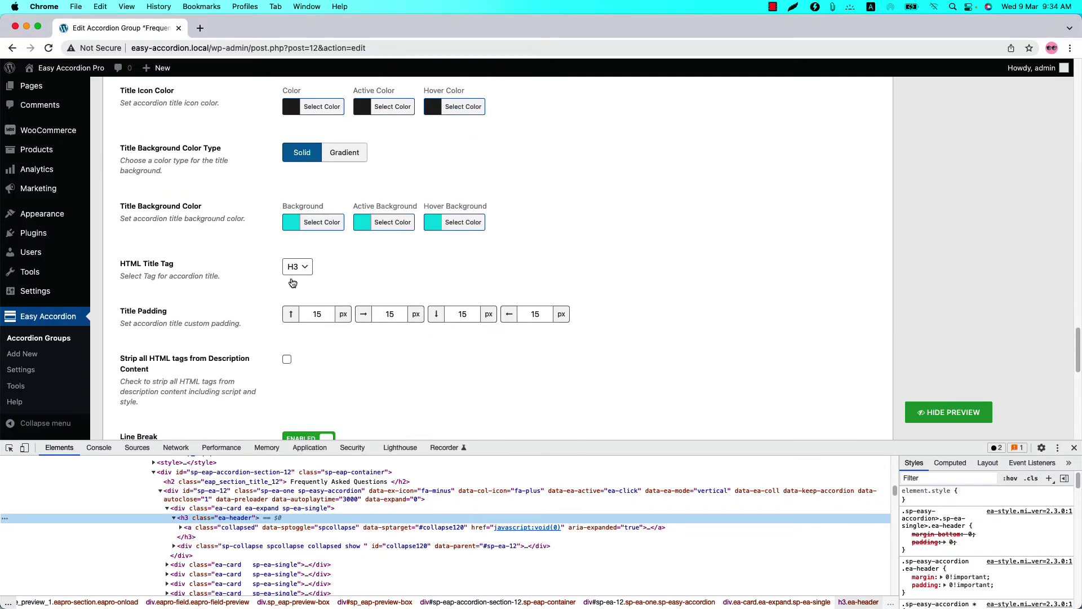
click(297, 267)
click(296, 253)
click(928, 410)
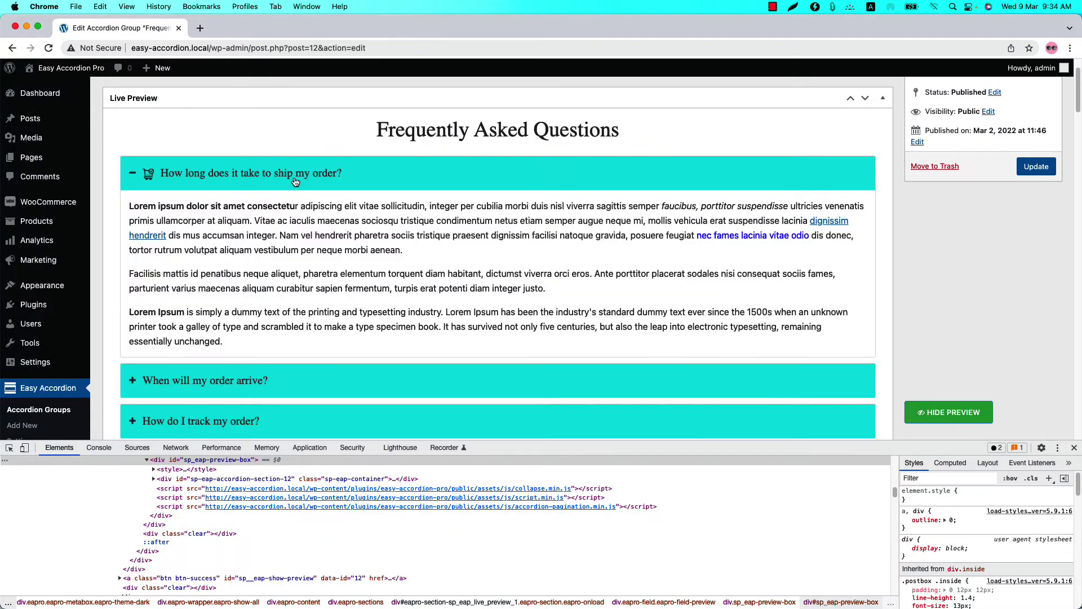
Step: Re-inspect the first FAQ title to confirm it is h2, then close DevTools
right_click(277, 175)
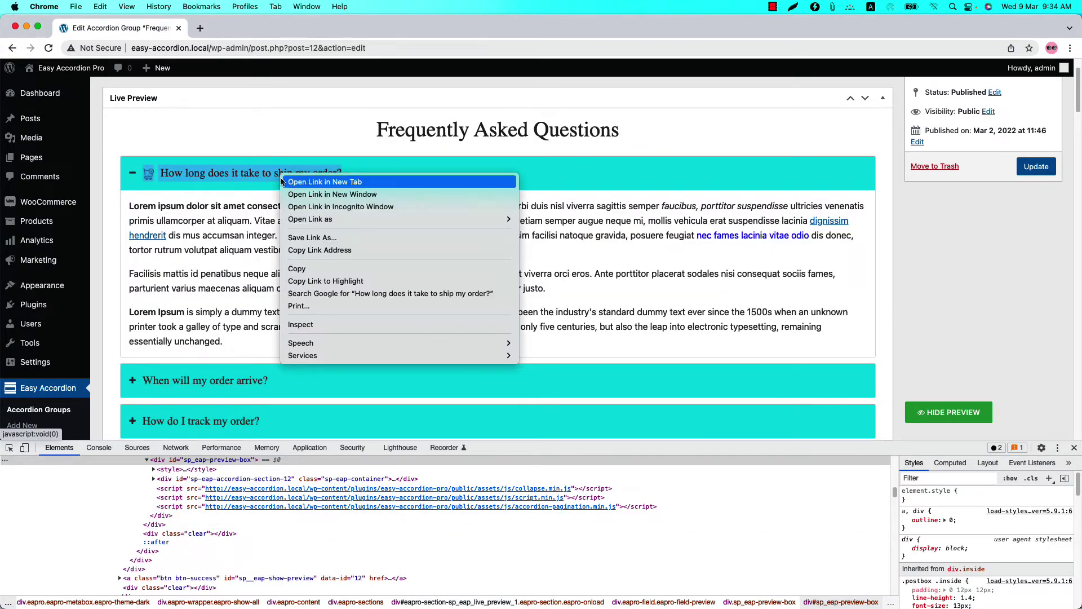
click(310, 324)
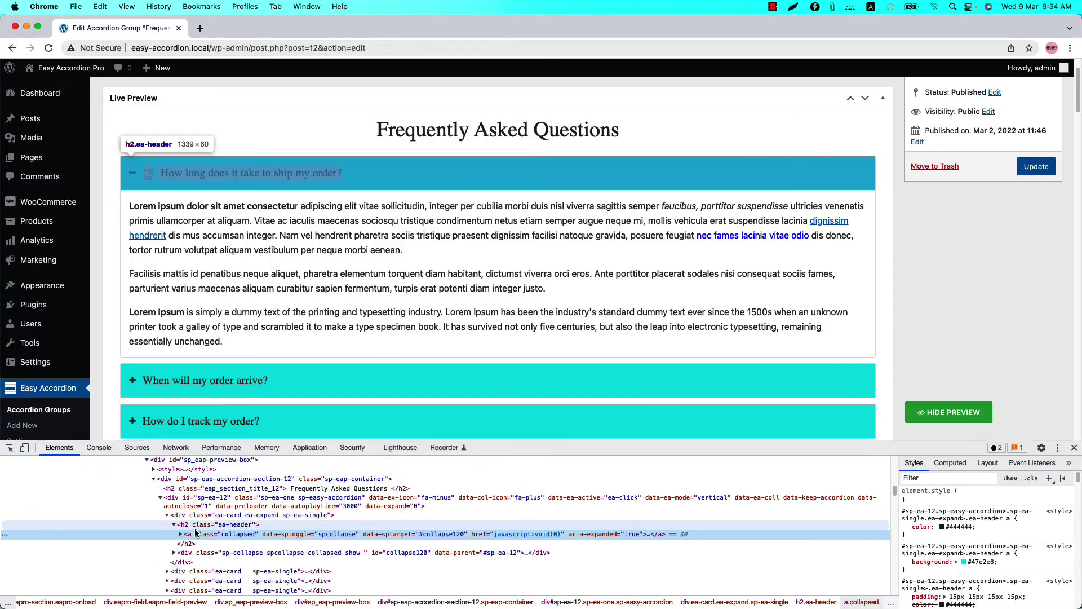
click(186, 525)
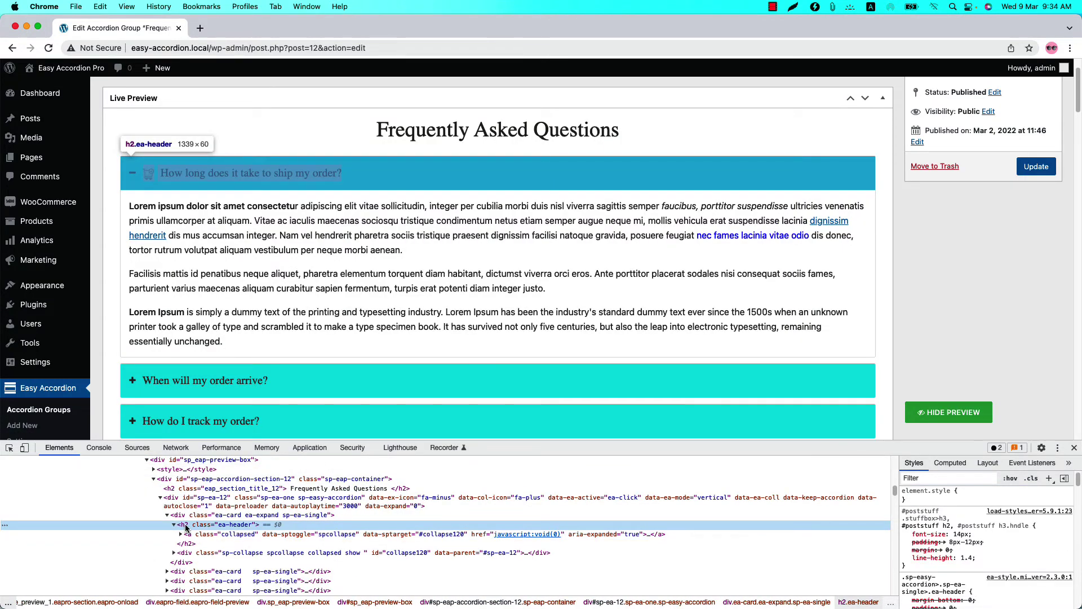
click(1075, 447)
scroll(659, 509, down, 10)
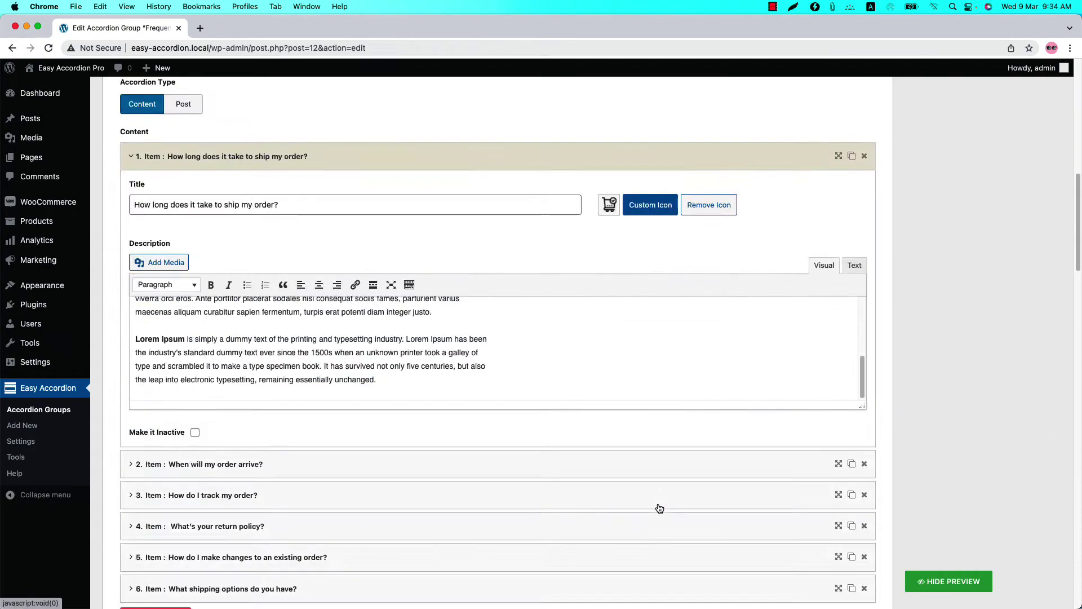
scroll(647, 500, down, 15)
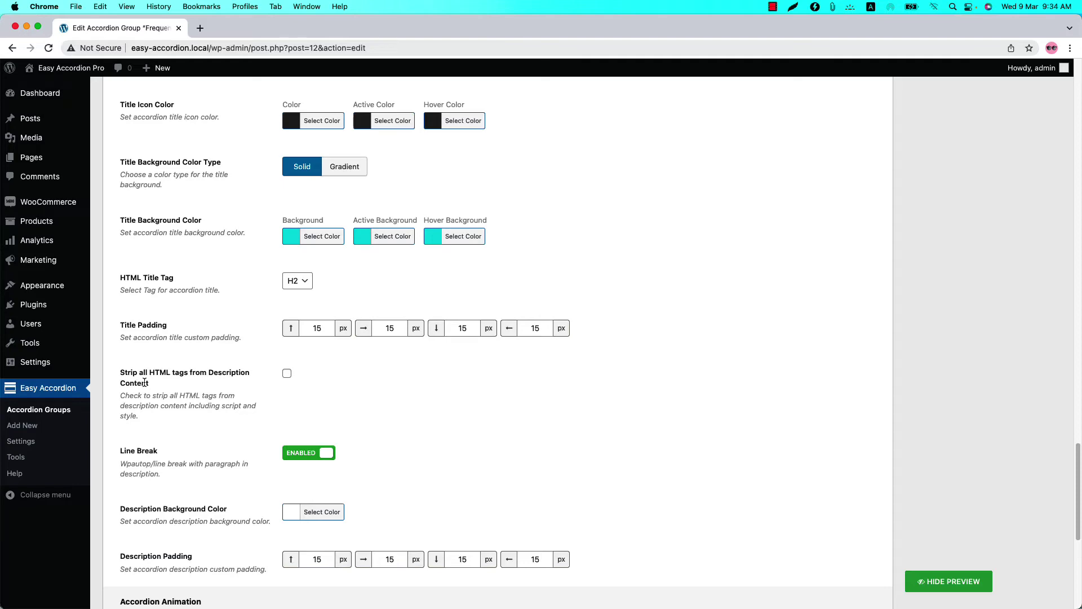
scroll(754, 472, up, 20)
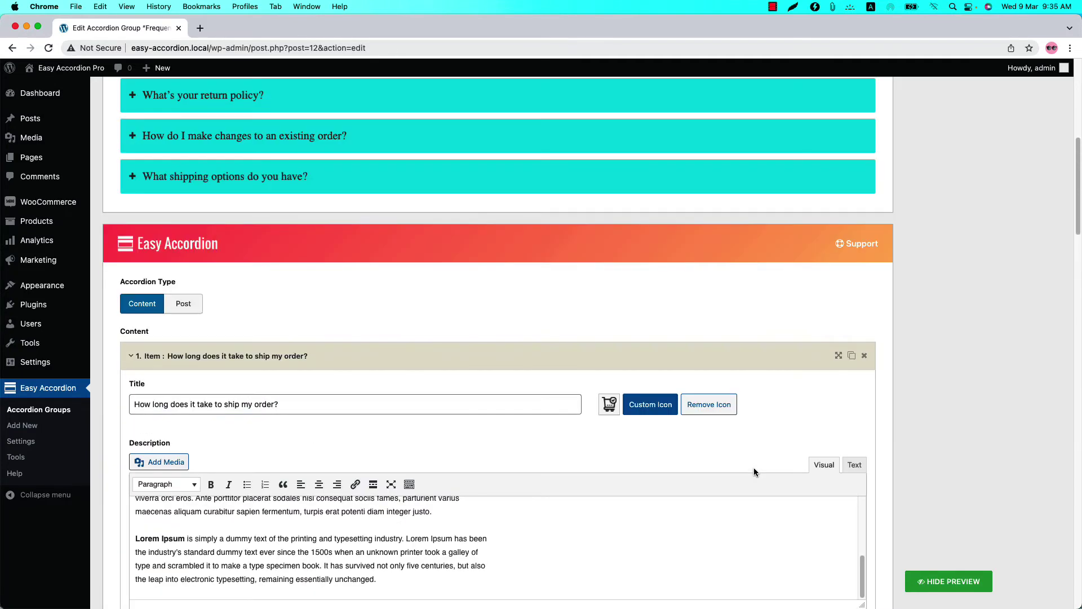
scroll(754, 471, up, 7)
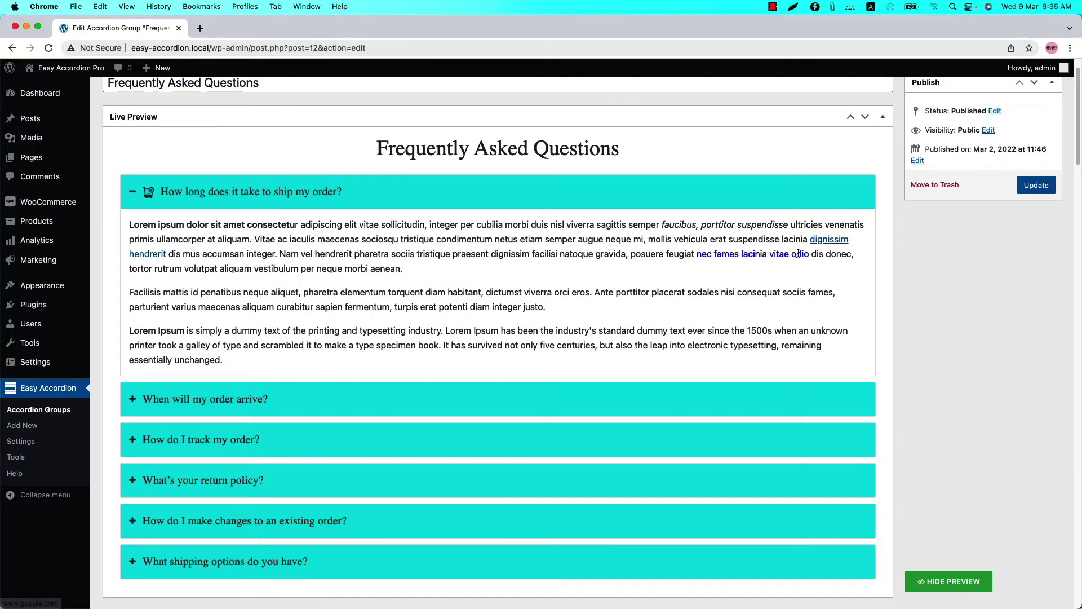
scroll(972, 421, down, 20)
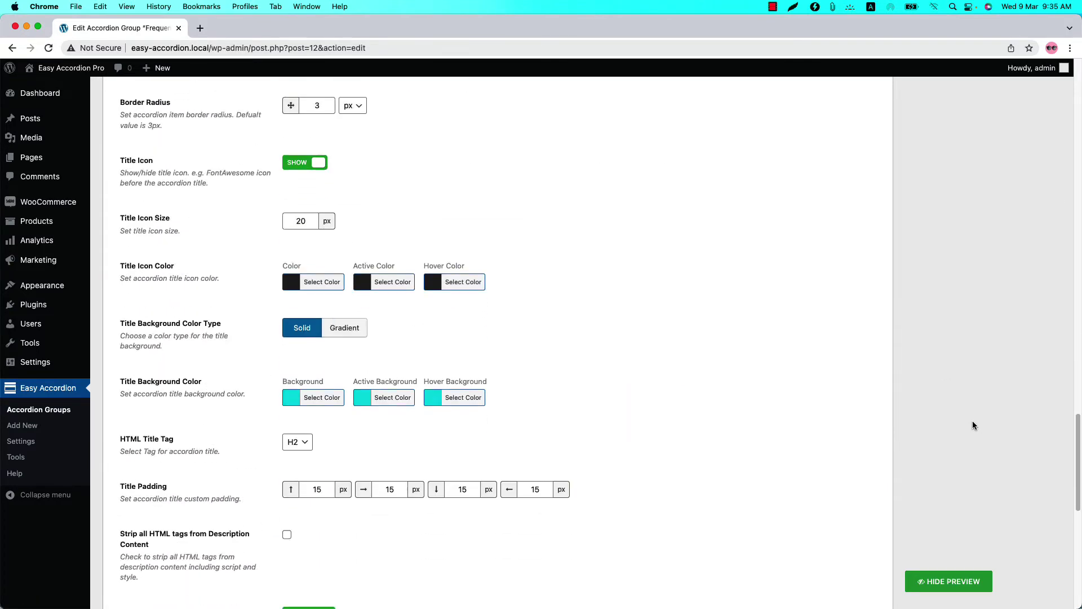
Step: Try Strip all HTML tags in the preview, then untick it to restore formatting
click(287, 493)
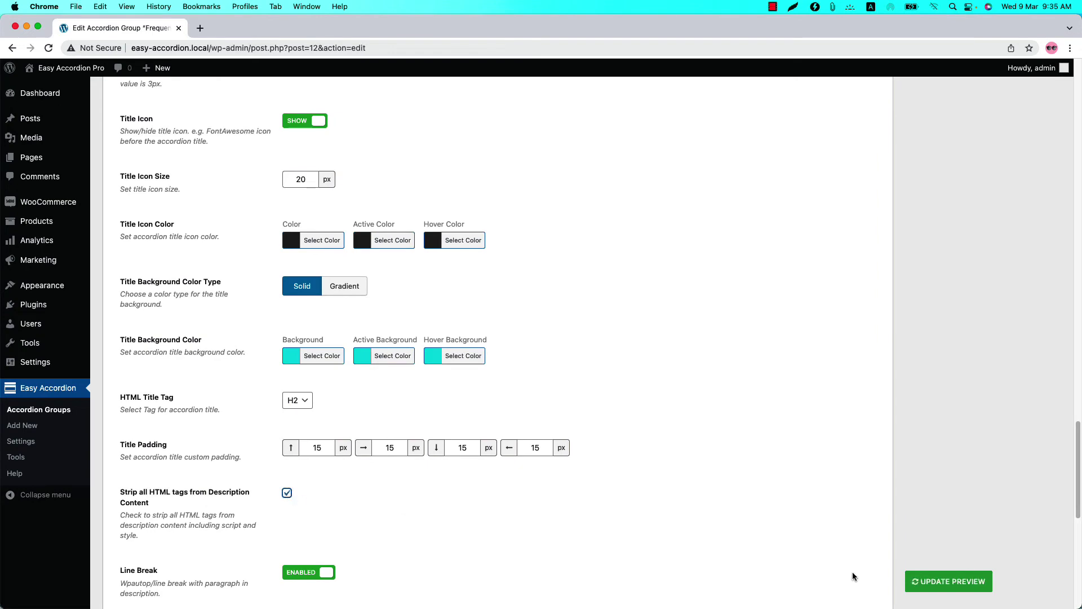
click(923, 583)
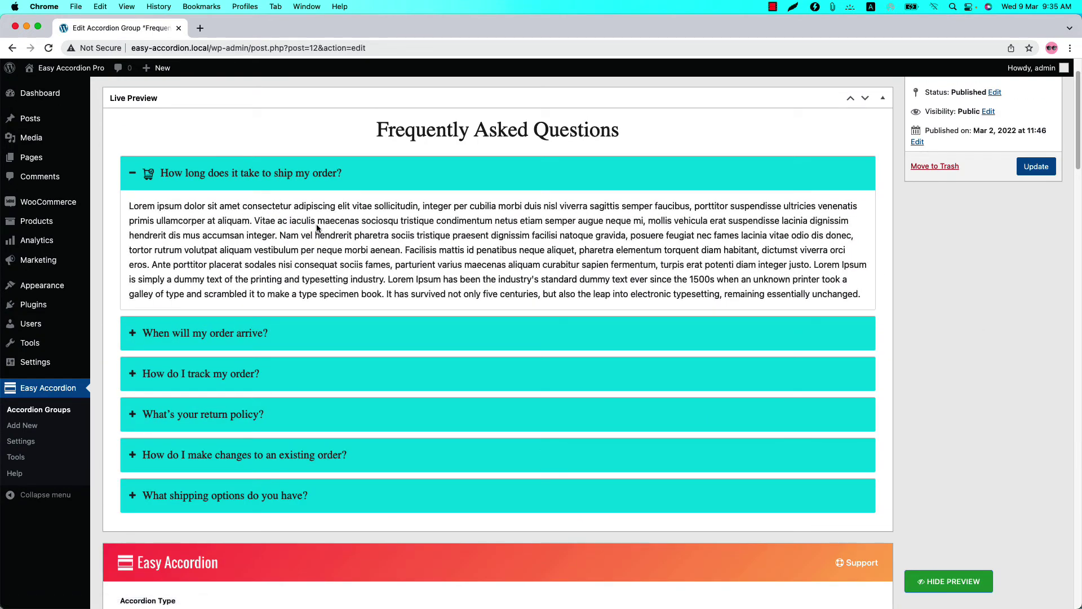
scroll(337, 262, down, 2)
scroll(345, 208, up, 2)
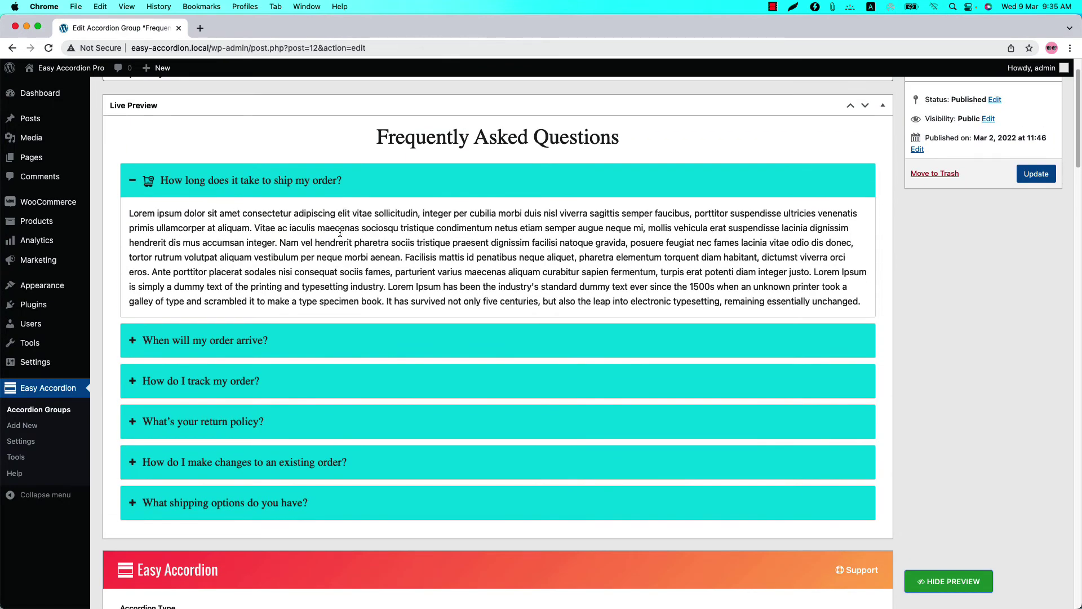
scroll(867, 346, down, 20)
click(287, 313)
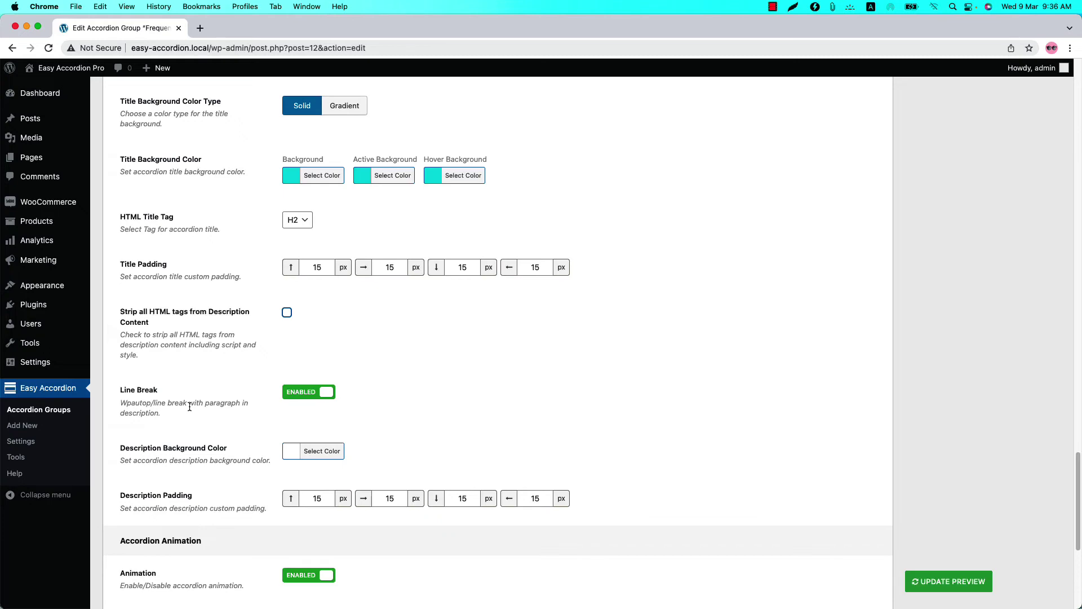
click(949, 581)
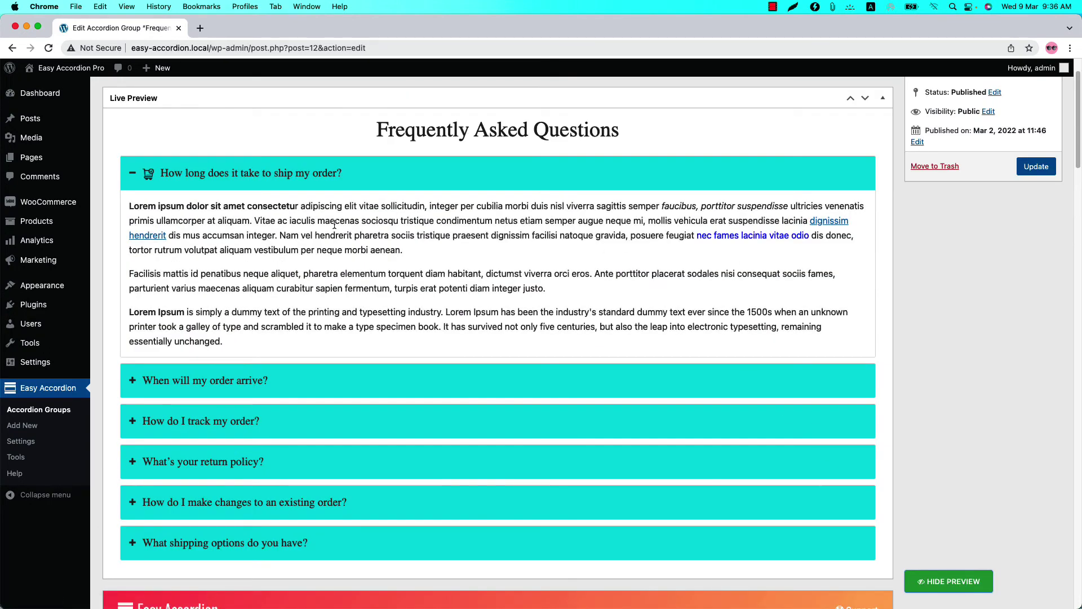
Step: Set Line Break to Disabled and update the preview
scroll(944, 457, down, 20)
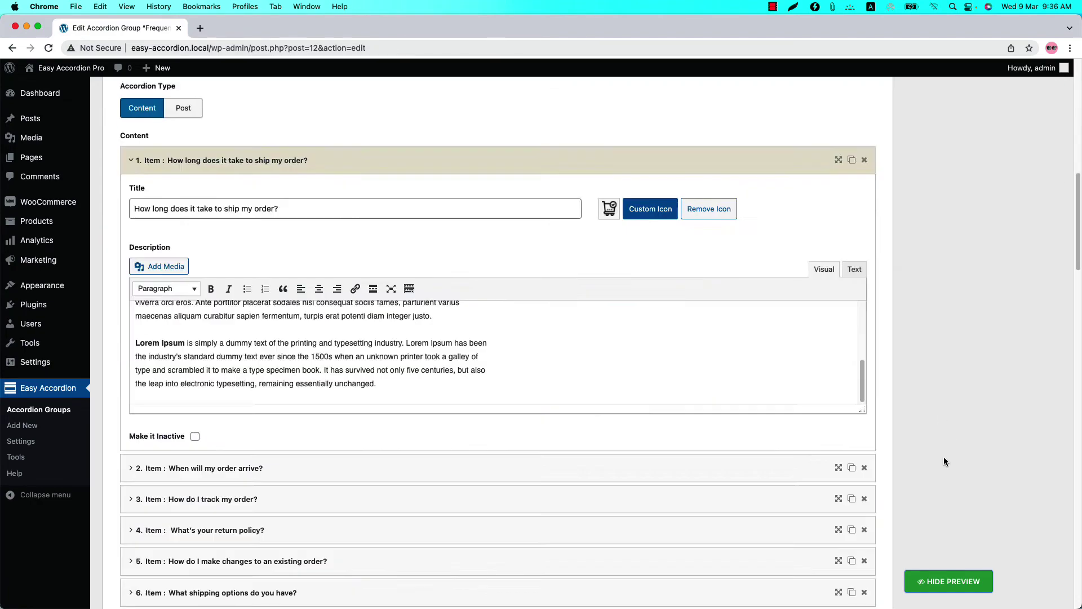
click(303, 443)
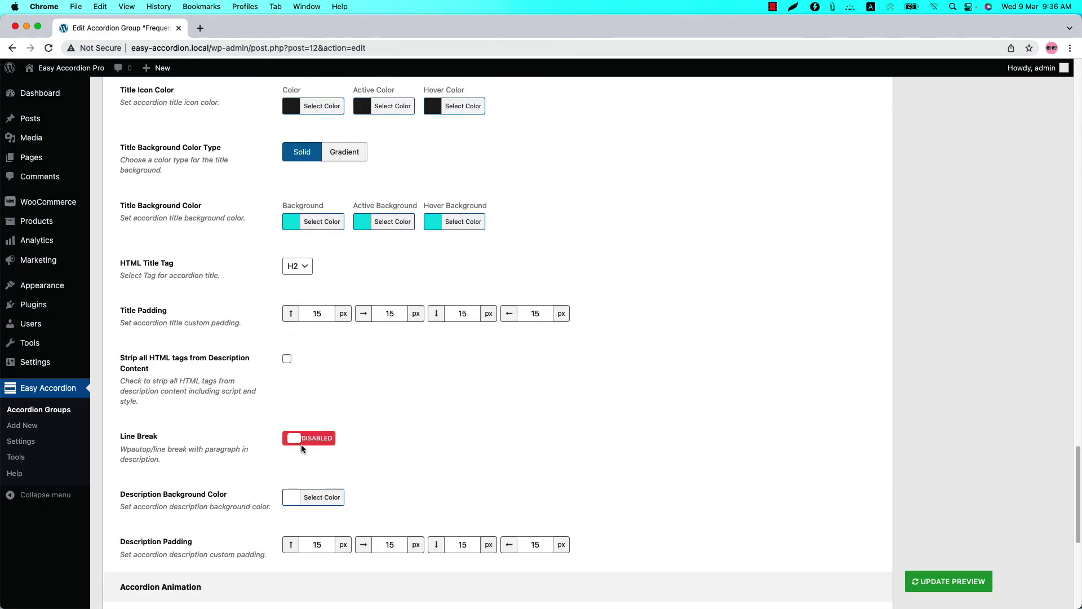
click(940, 581)
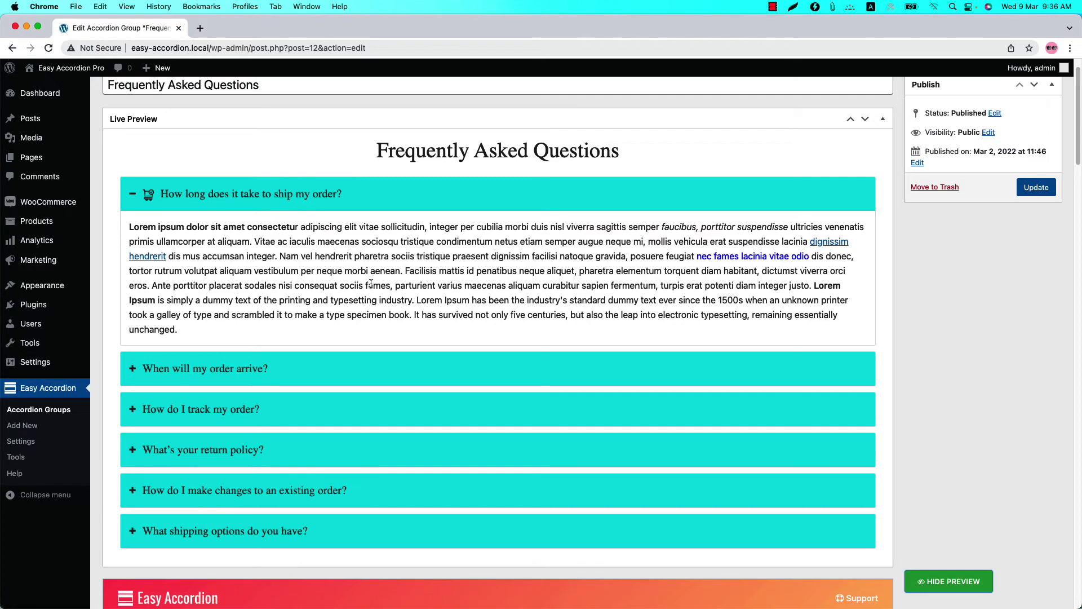
scroll(1001, 424, down, 20)
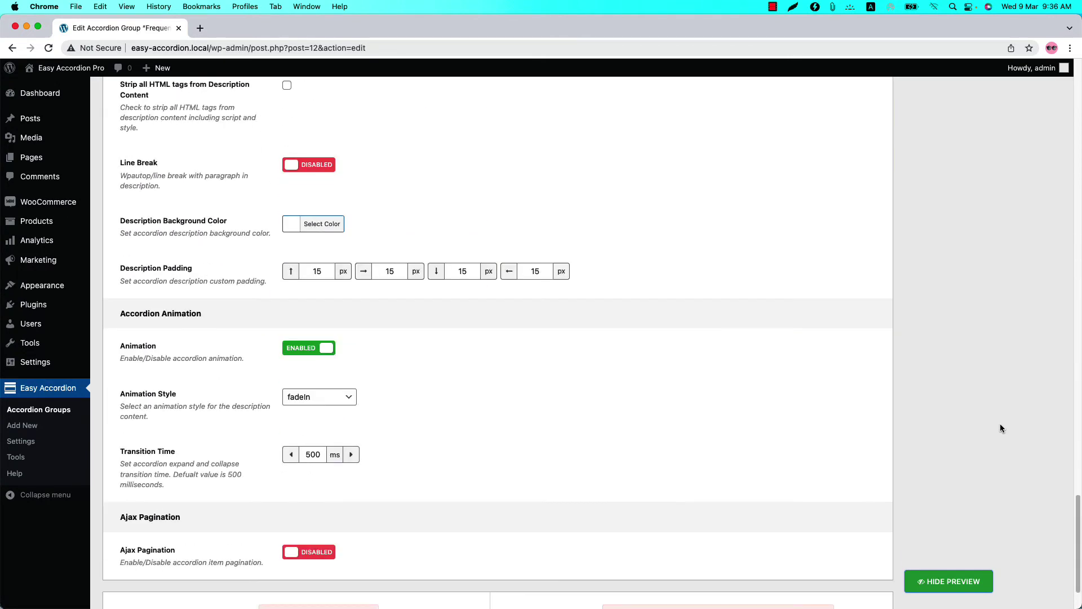
Step: Pick #d1d1d1 as the Description Background Color and update the preview
scroll(657, 374, up, 4)
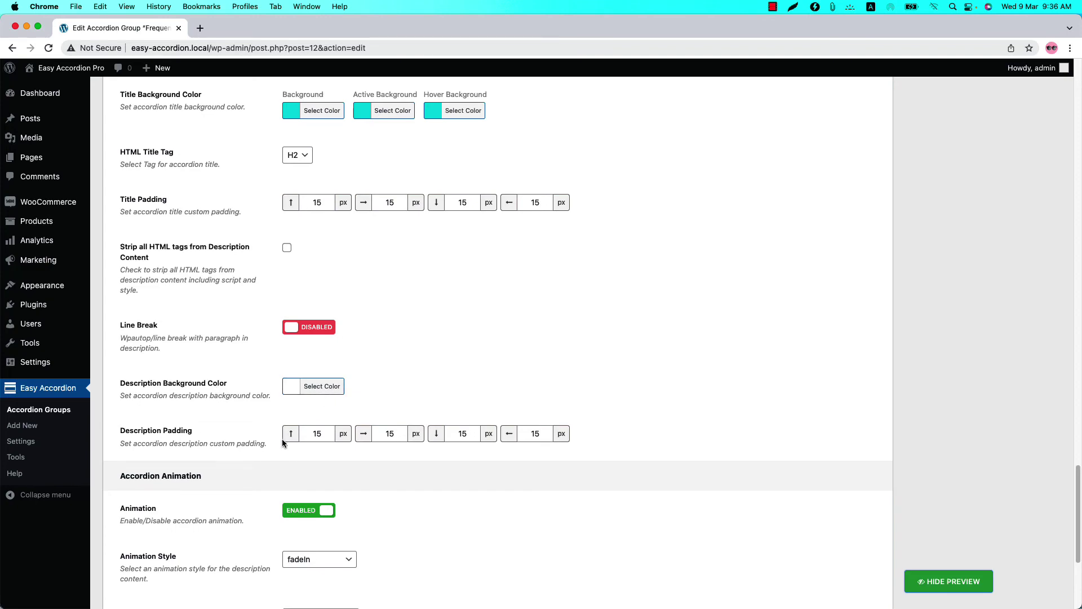
click(317, 386)
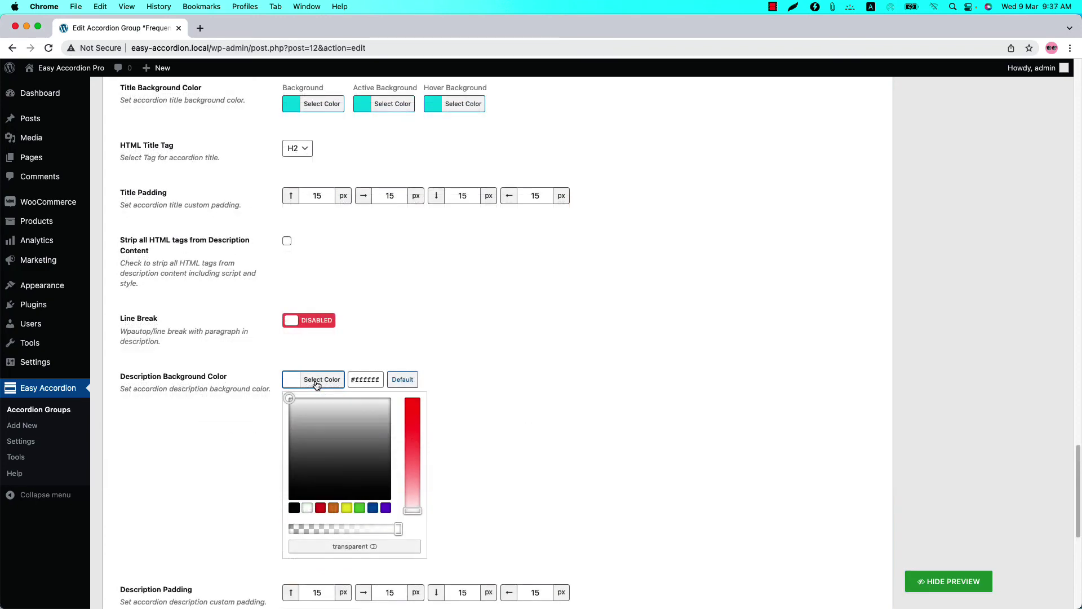
drag(292, 422, 289, 416)
click(949, 581)
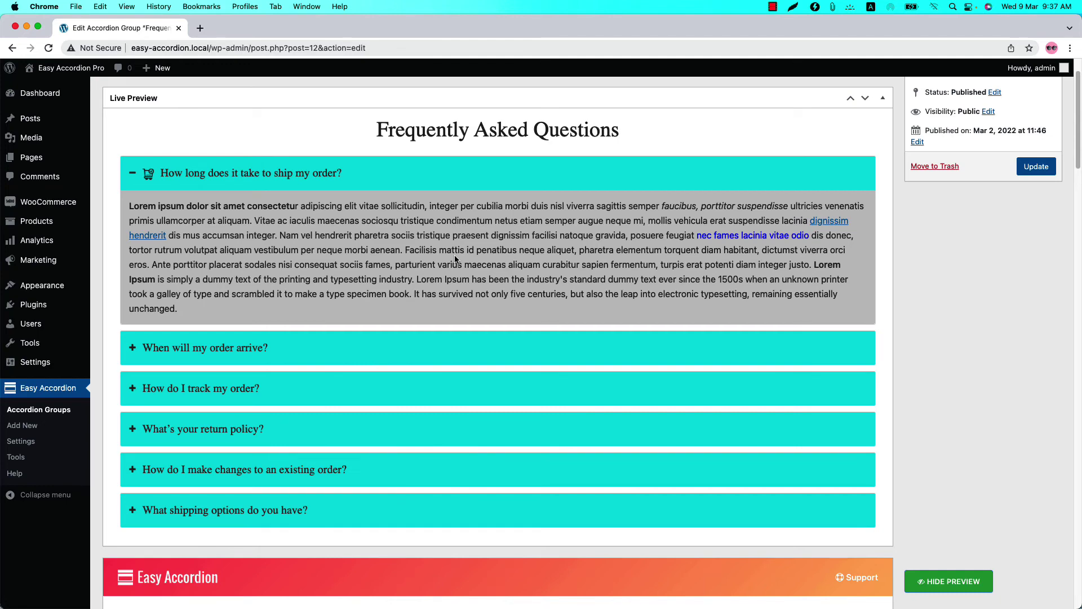
scroll(949, 512, down, 15)
scroll(950, 513, down, 10)
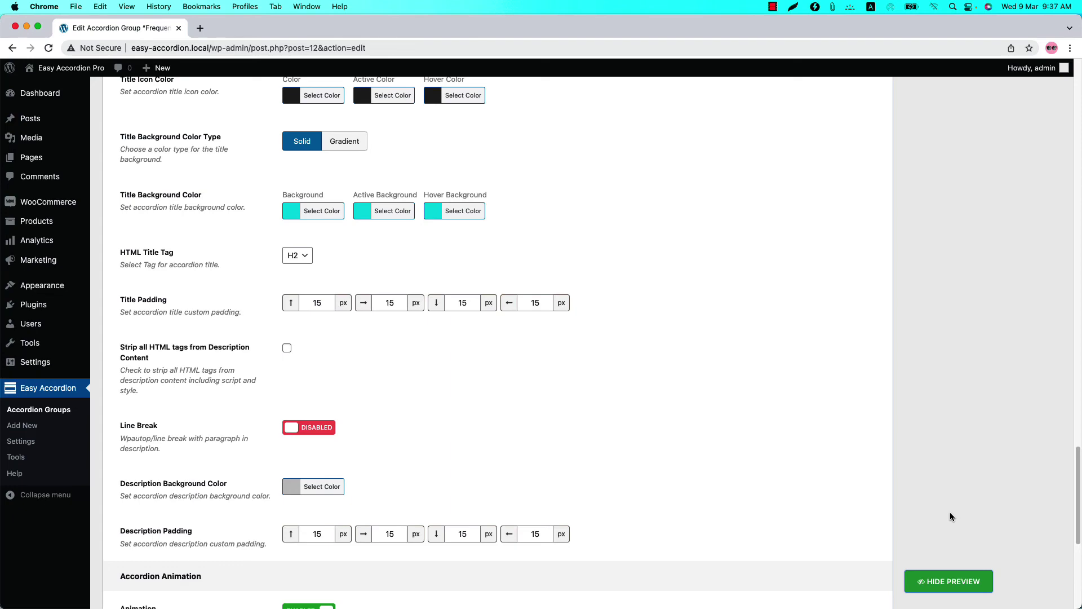
scroll(951, 513, up, 20)
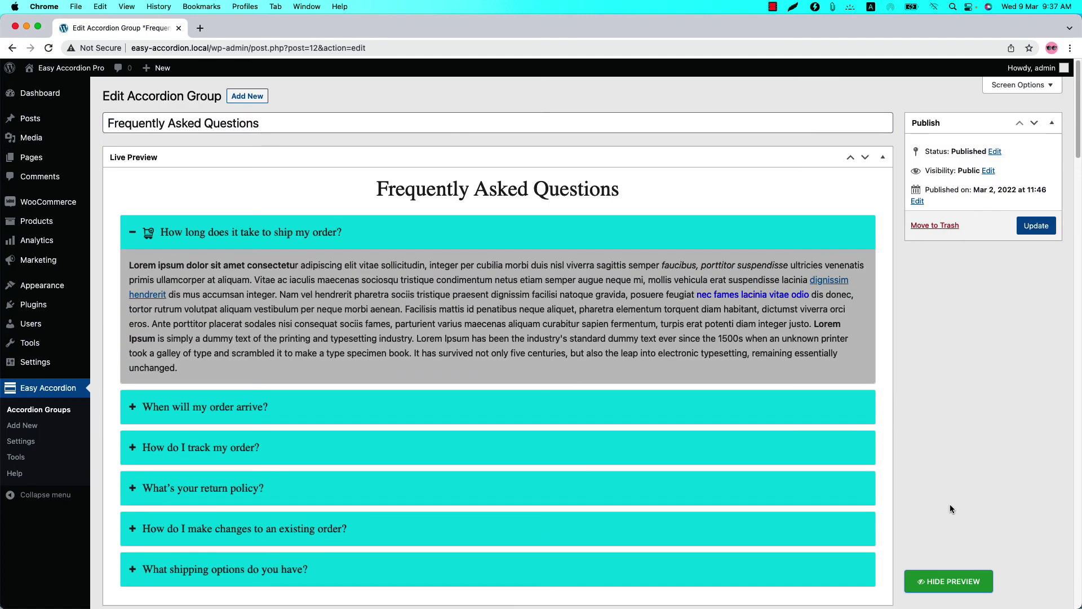
Step: Update the accordion group and start a new page in another browser tab
click(1034, 228)
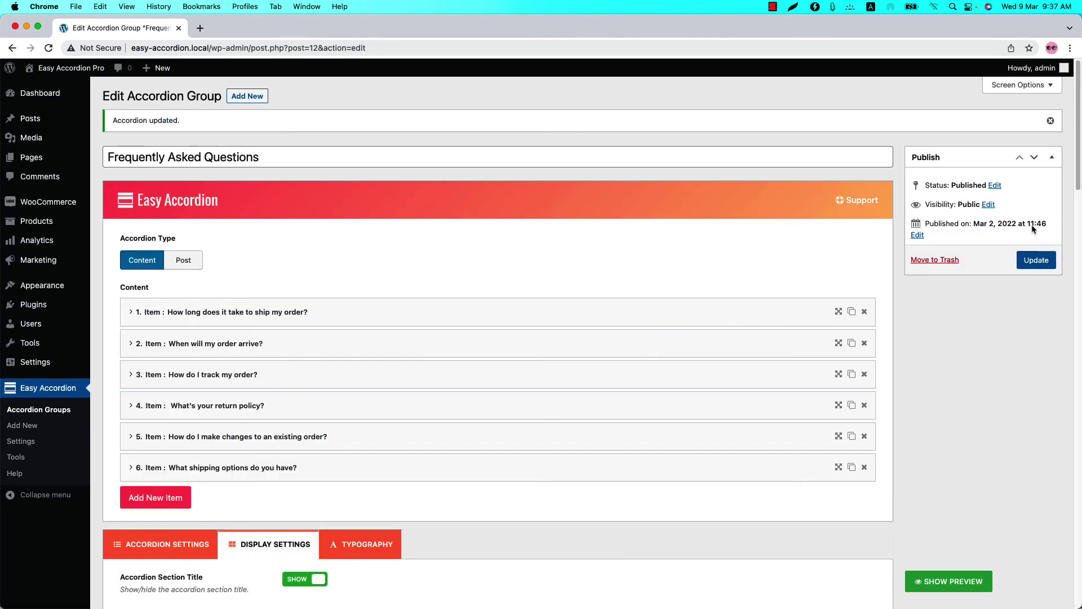
mouse_move(31, 157)
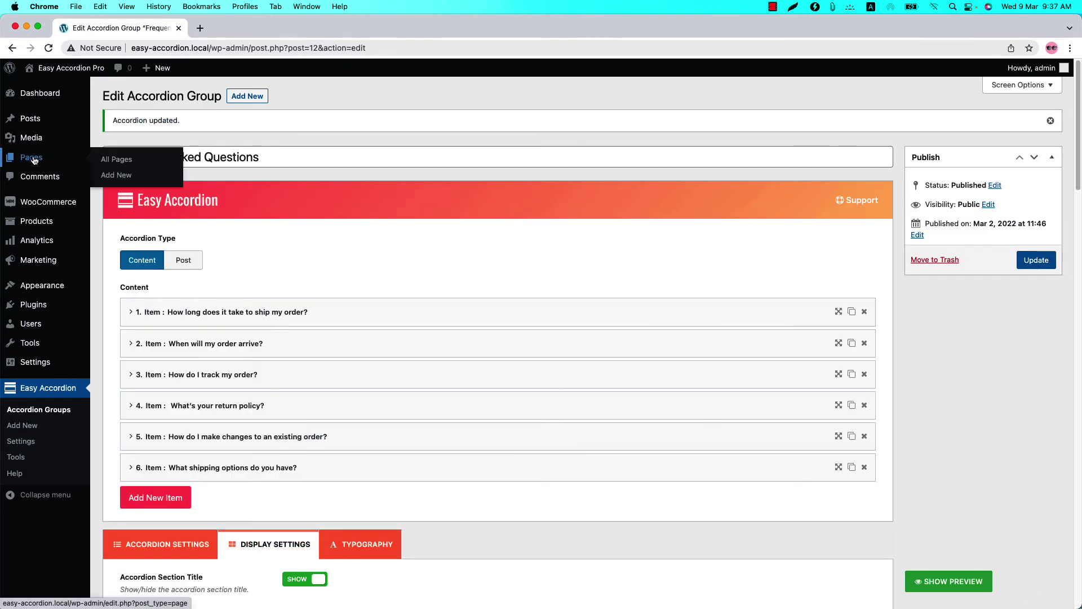
super+click(117, 179)
click(220, 28)
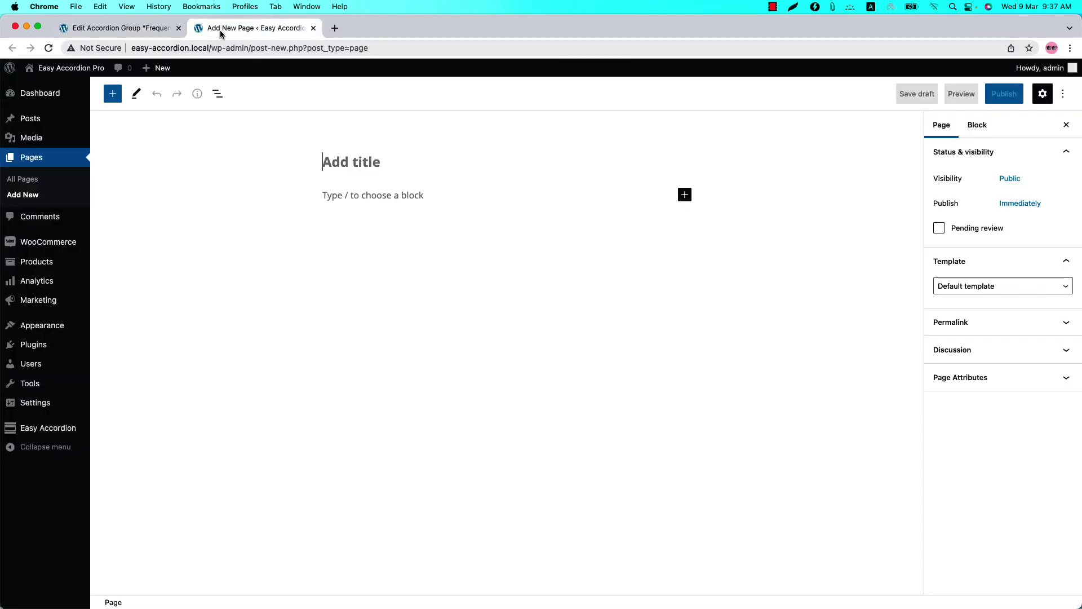
Step: Insert an Easy Accordion Pro block showing the Frequently Asked Questions accordion
click(123, 97)
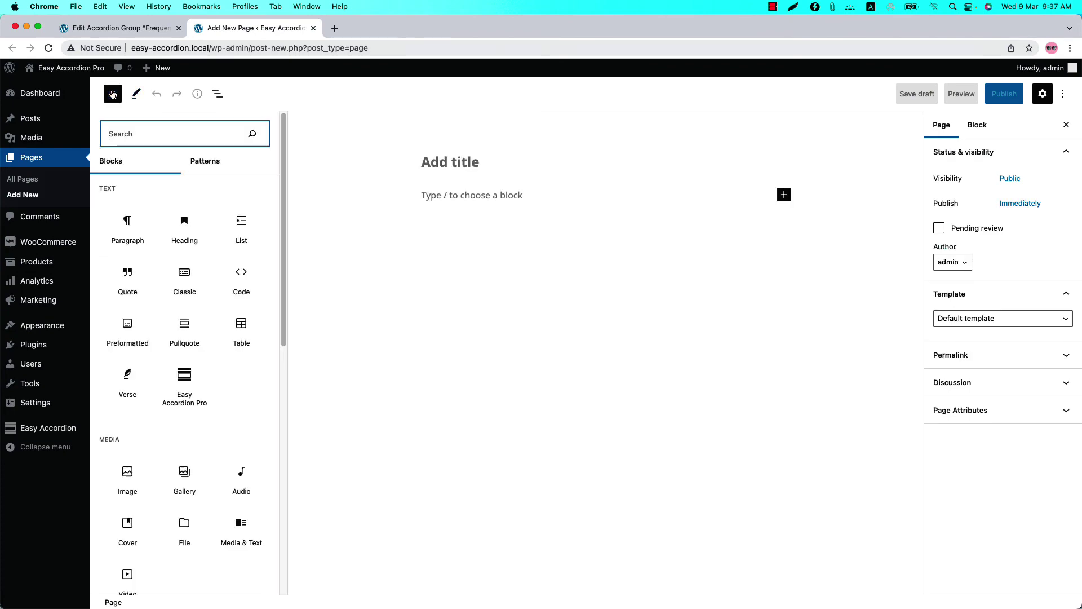
click(184, 388)
click(522, 268)
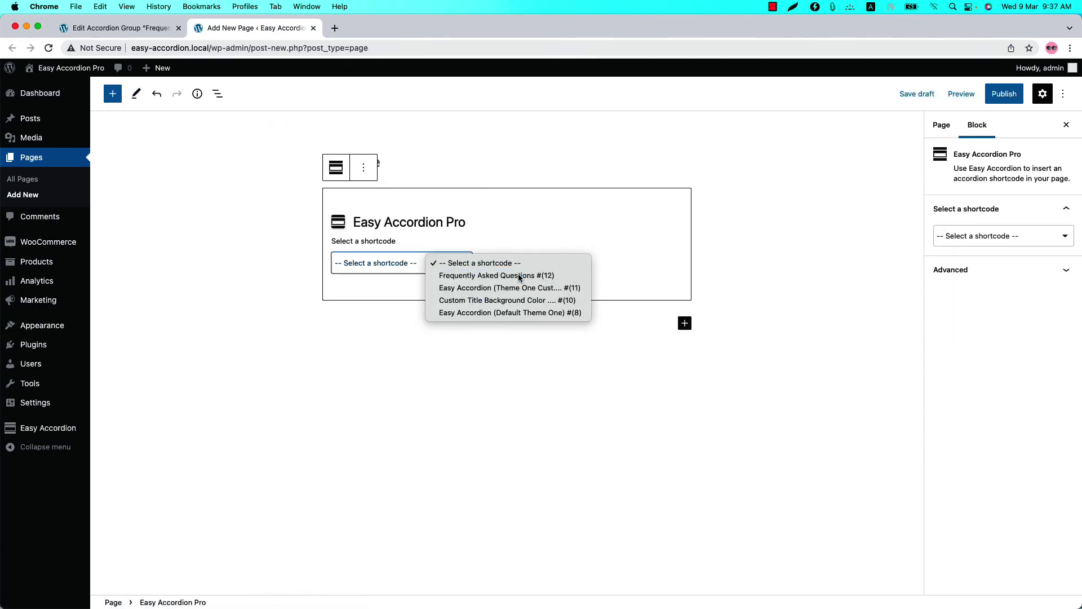
click(518, 277)
Step: Publish the new page and view it live
click(941, 125)
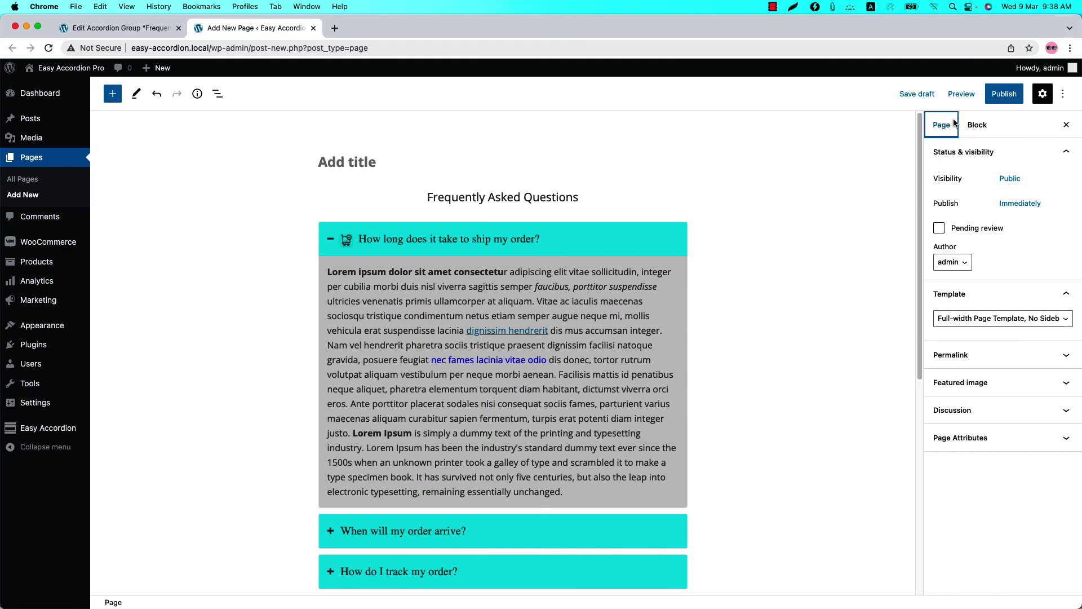
click(1001, 96)
click(999, 102)
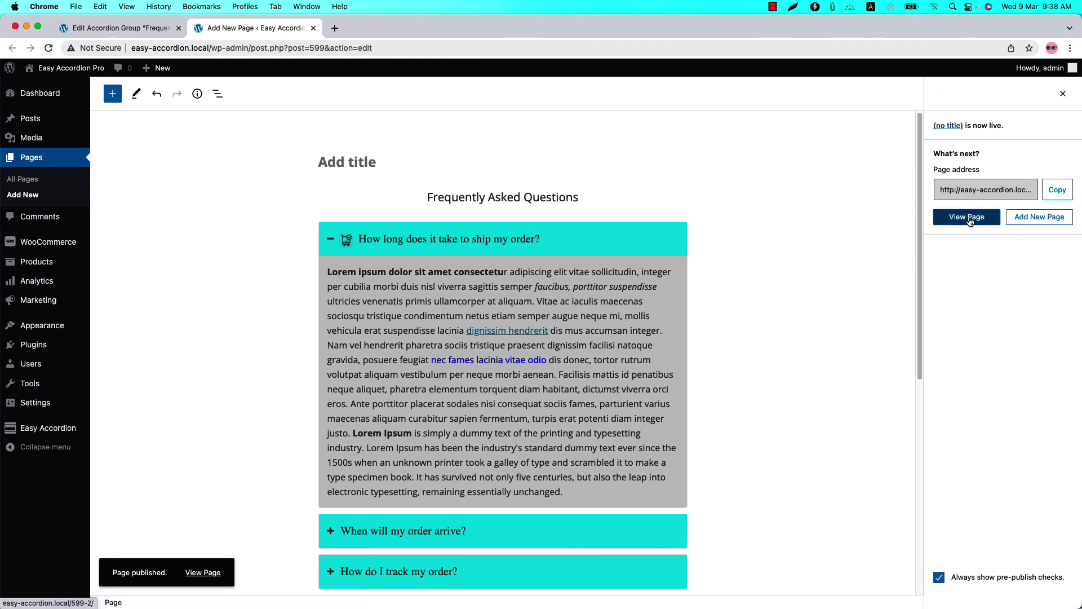
click(969, 219)
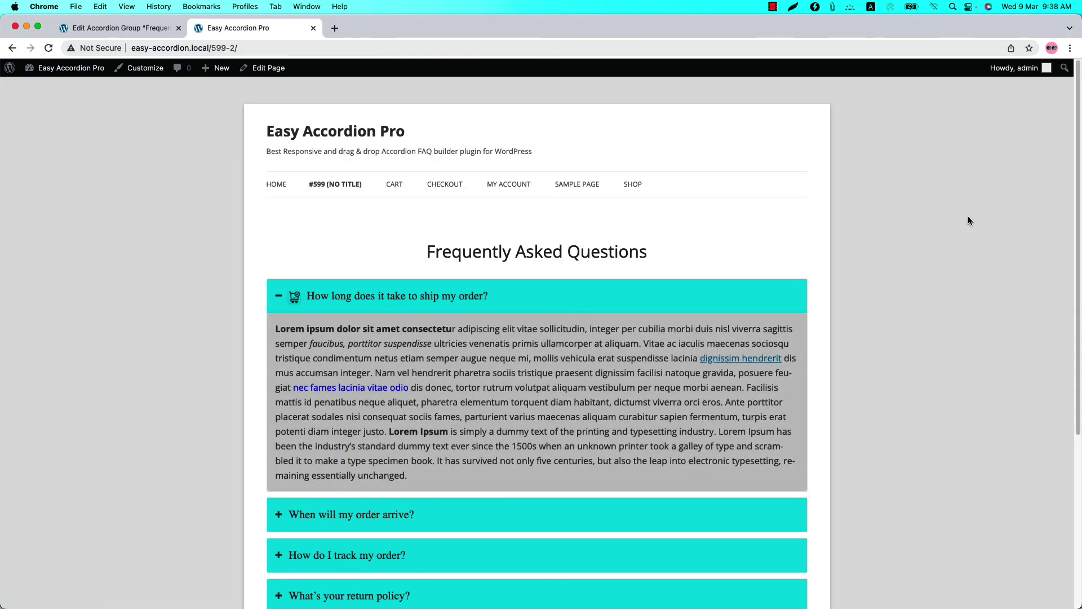